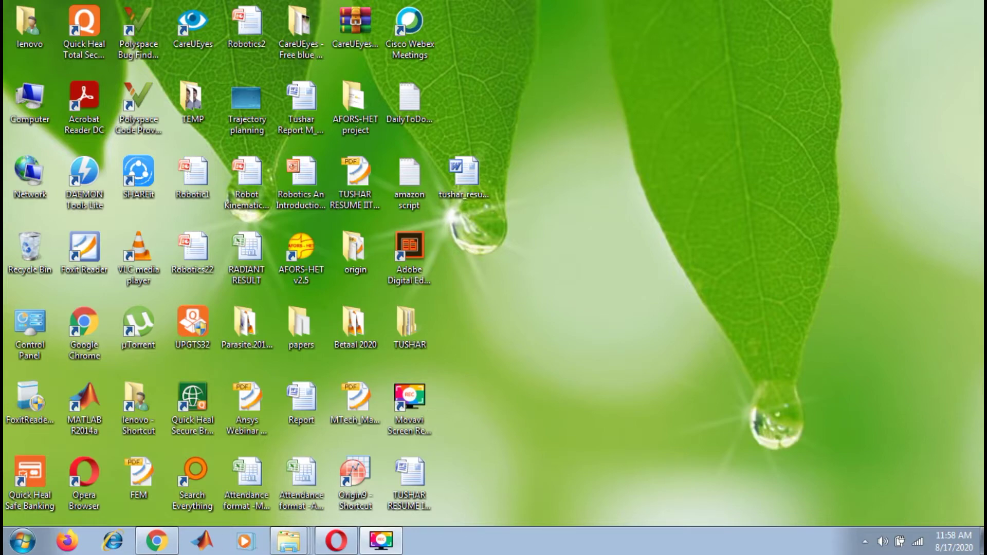
Switch to Google Chrome and view the AFORS-HET homepage of Helmholtz-Zentrum Berlin with its side navigation.
left_click(157, 540)
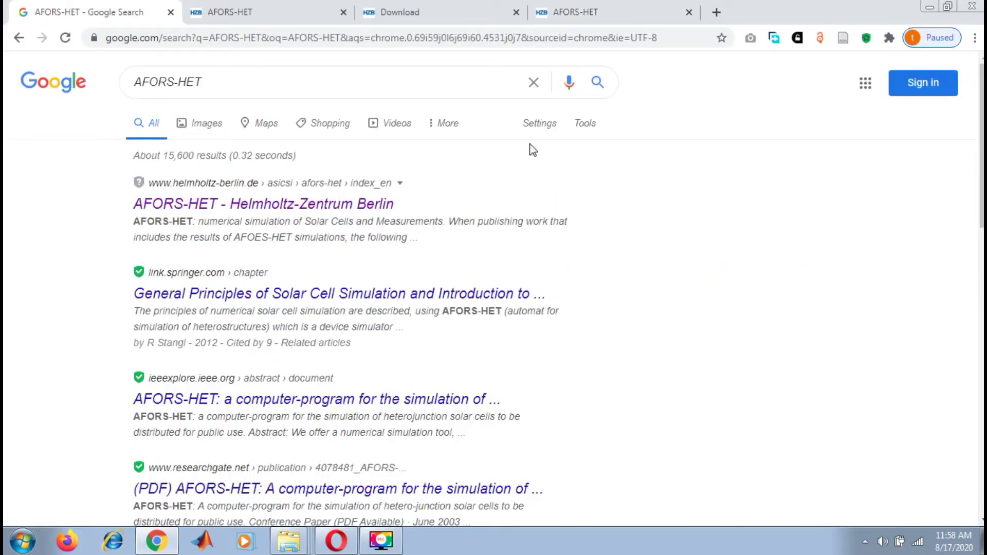
left_click(224, 2)
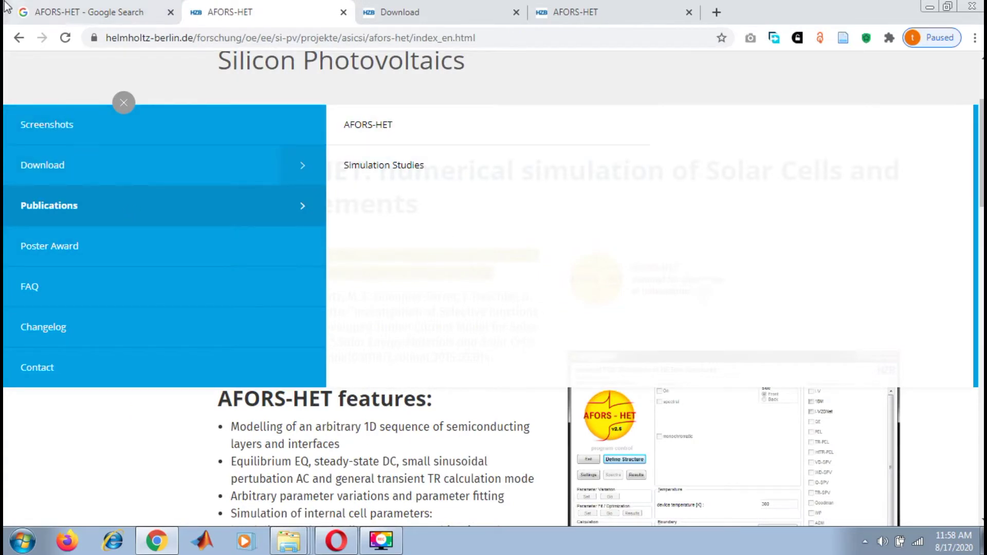
left_click(124, 102)
left_click(125, 105)
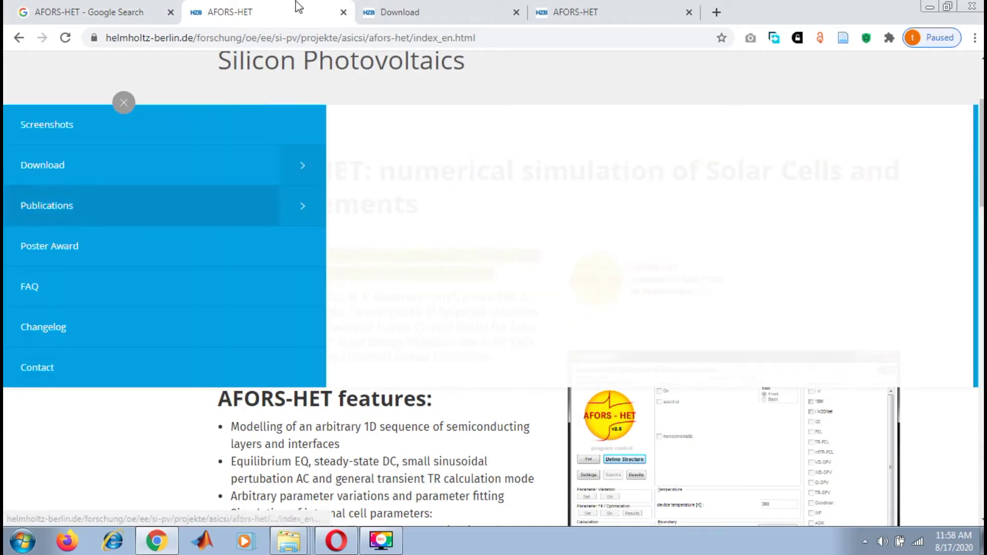
Examine the AFORS-HET Download page, from the installation note to the end of the request form.
left_click(452, 11)
left_click_drag(980, 308, 981, 89)
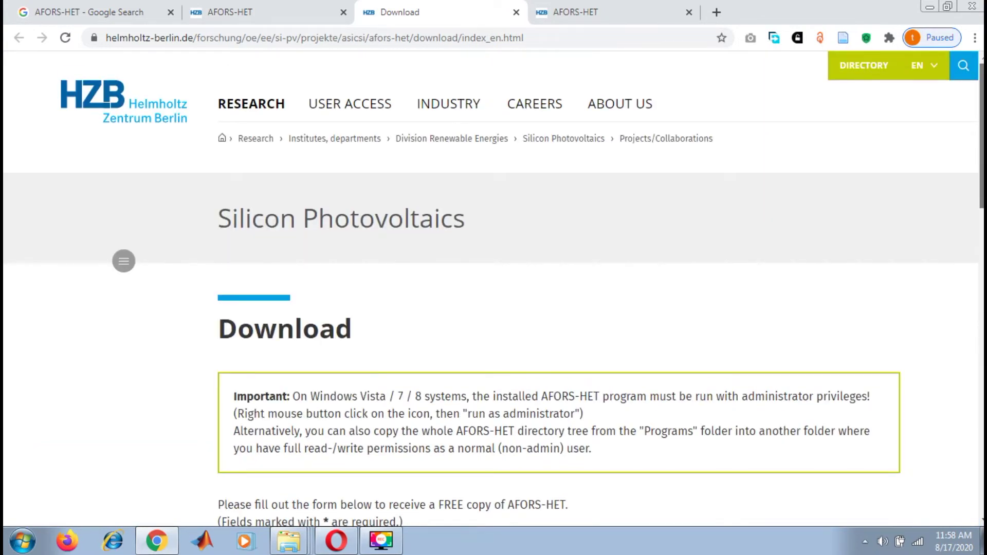
scroll(494, 288, "down", 9)
left_click_drag(980, 278, 981, 374)
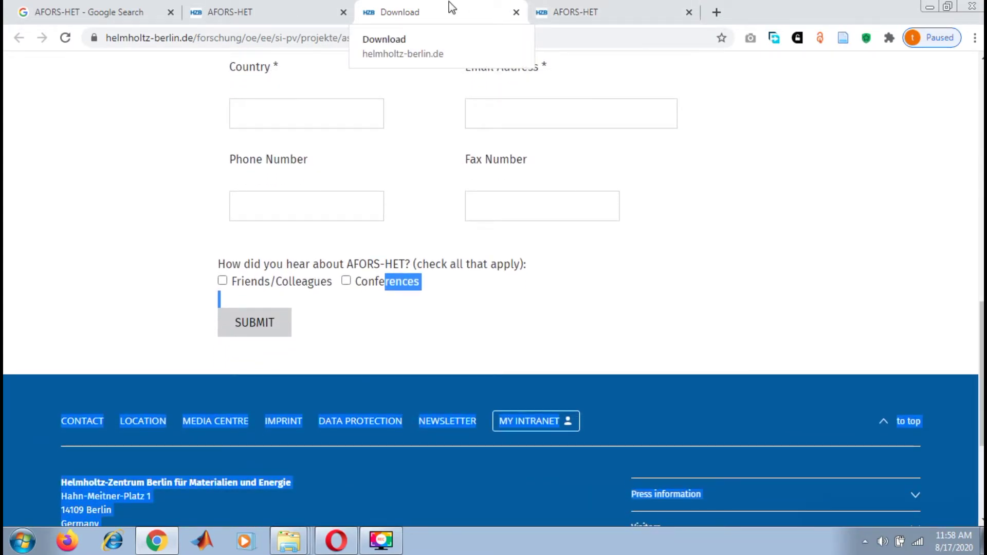
Return to the AFORS-HET homepage, view its overview, and expand the Publications section of the side navigation.
left_click(340, 6)
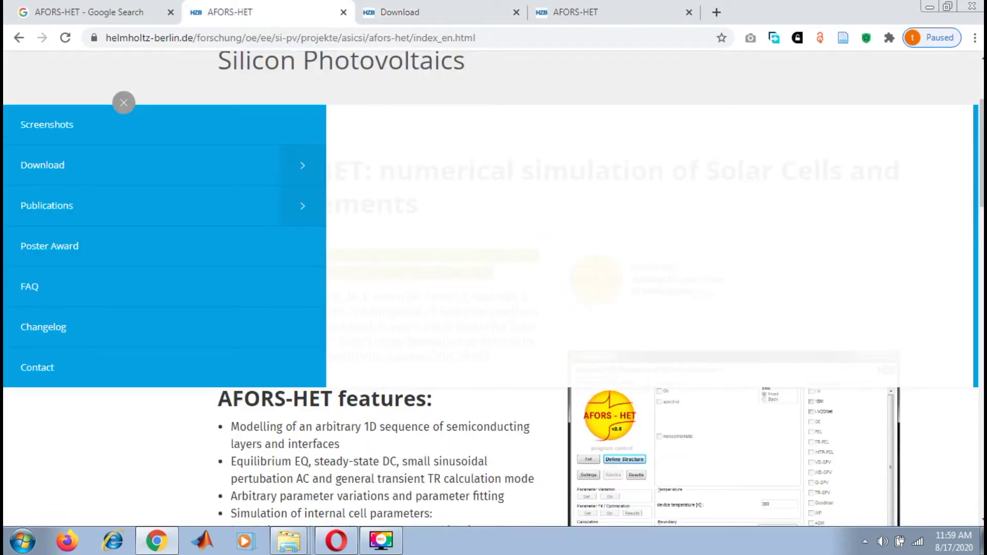
left_click(123, 103)
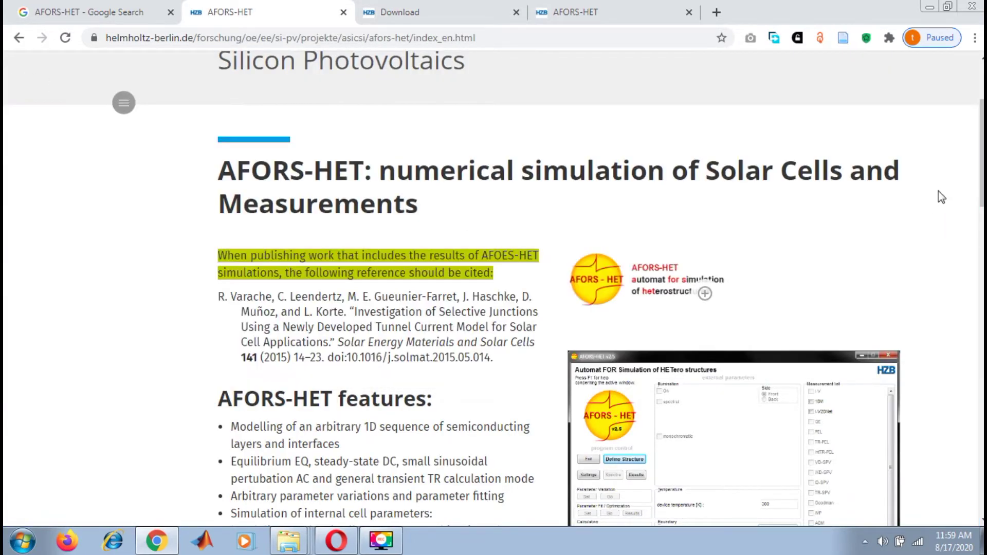
left_click_drag(980, 163, 950, 166)
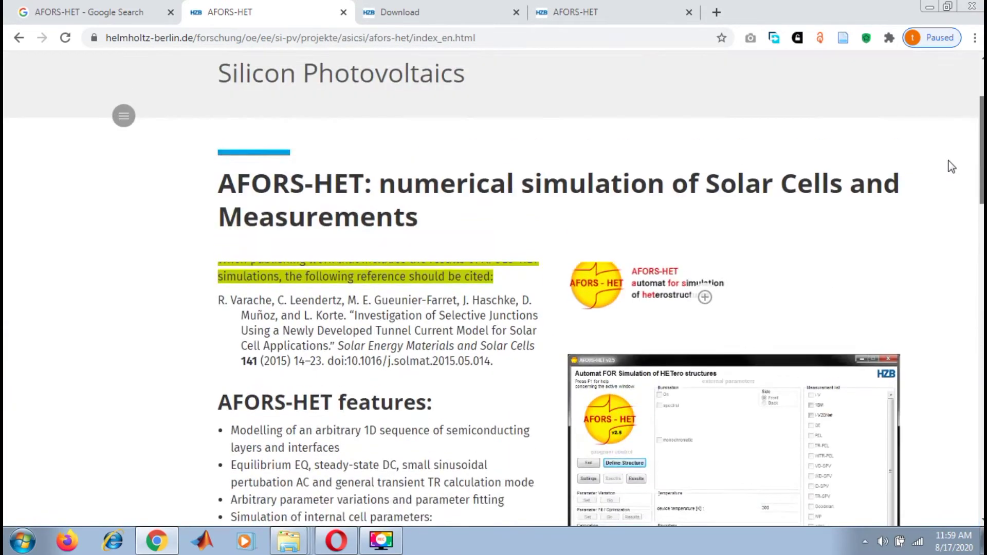
left_click(124, 125)
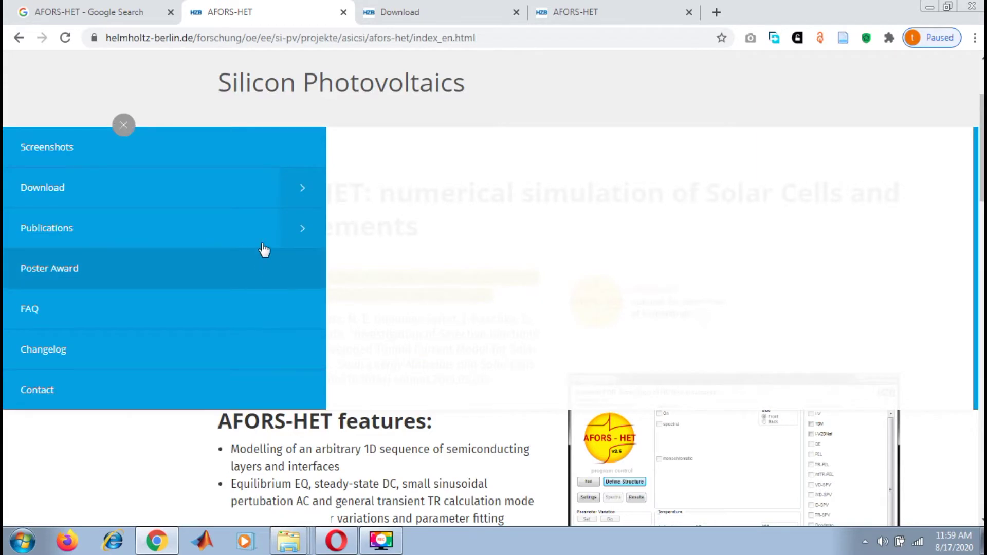
left_click(307, 230)
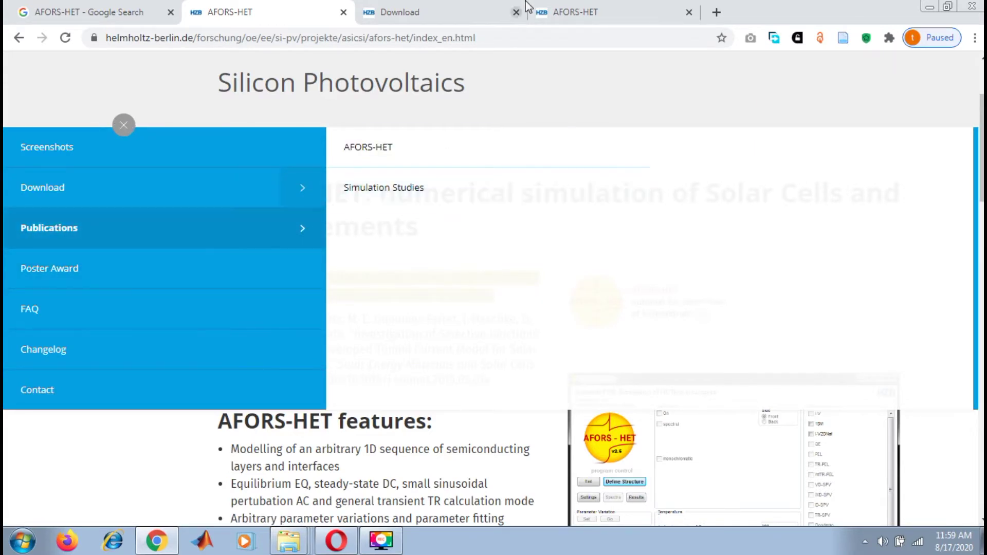
Look through the list of published AFORS-HET versions on the Publications page.
left_click(615, 7)
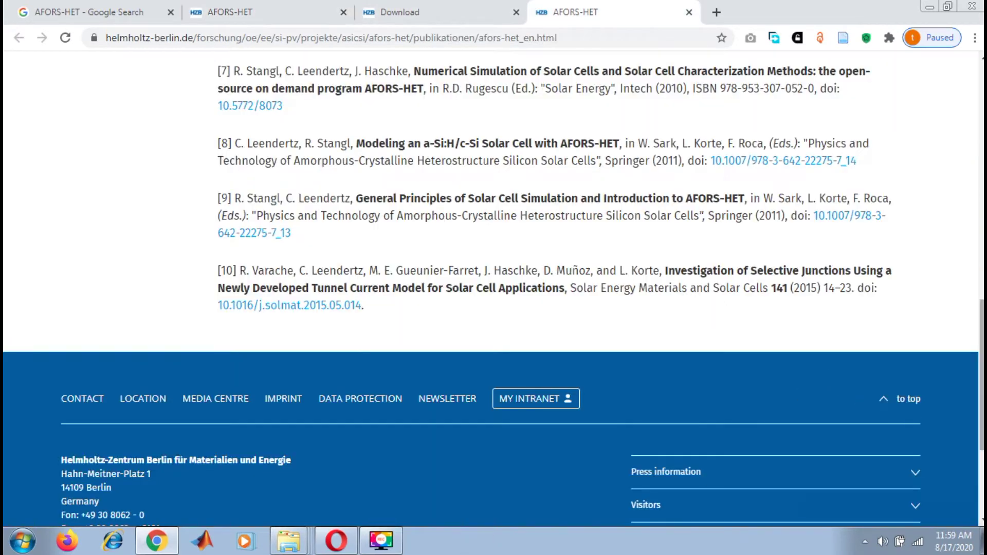
key("Home")
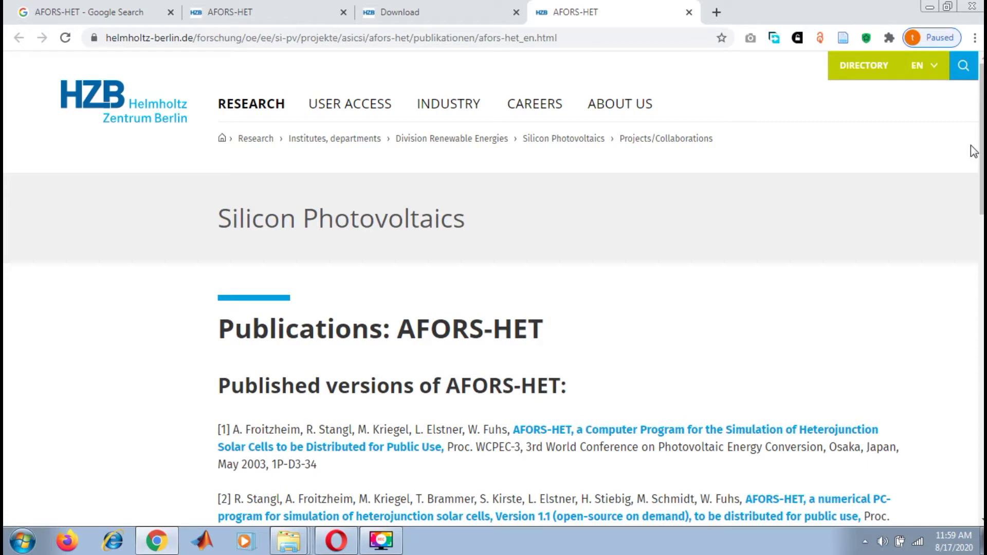
scroll(973, 152, "down", 5)
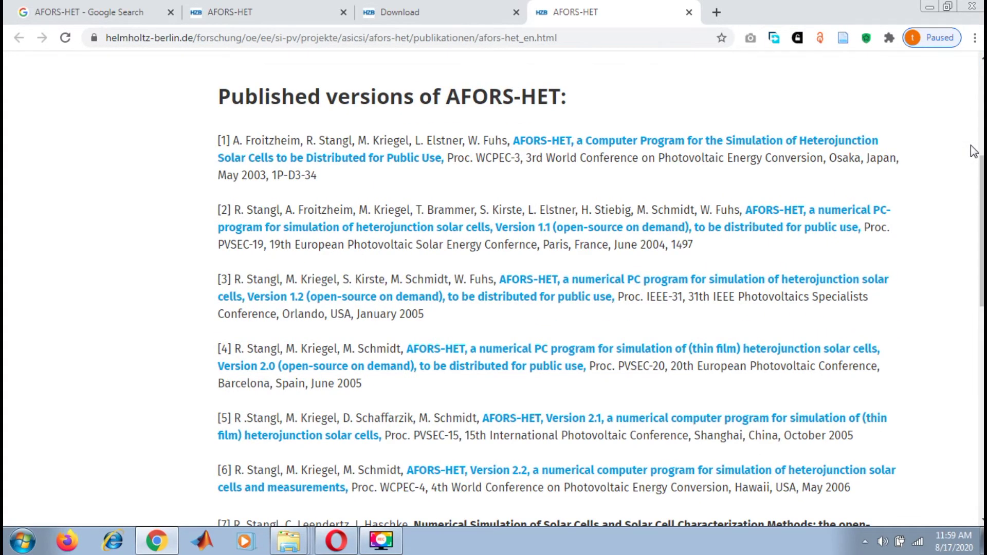
scroll(973, 152, "down", 3)
scroll(973, 152, "down", 3)
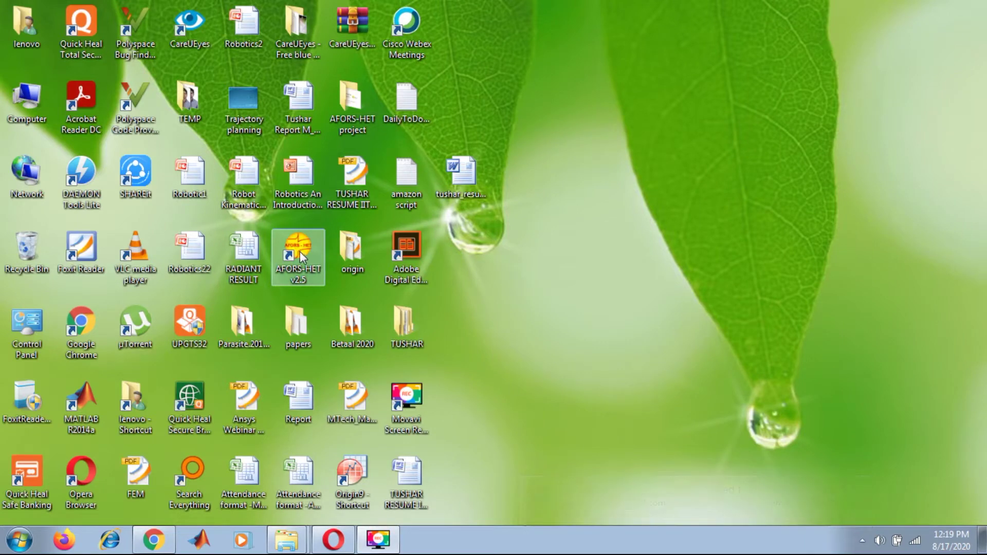
Launch AFORS-HET v2.5 from the desktop as administrator and open its structure definition.
right_click(300, 251)
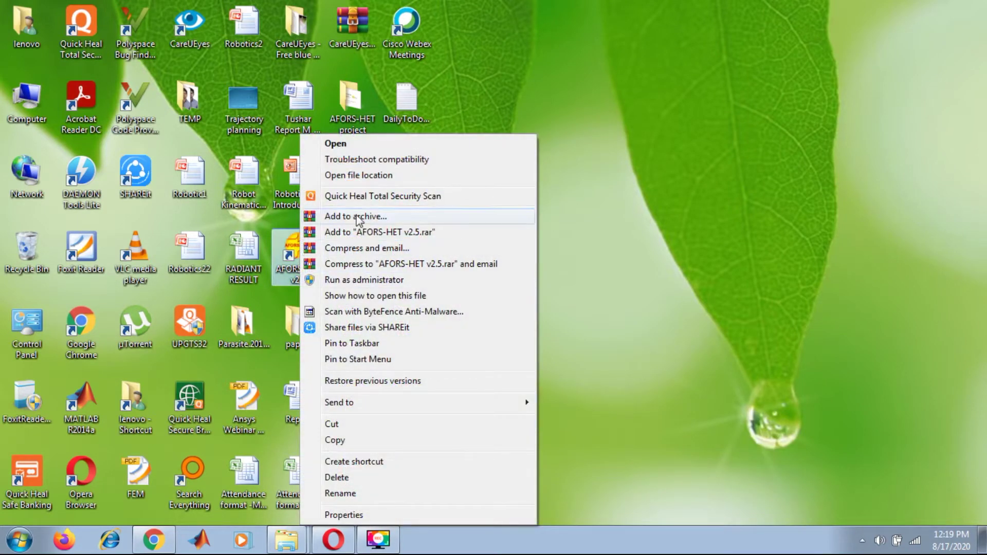
left_click(375, 280)
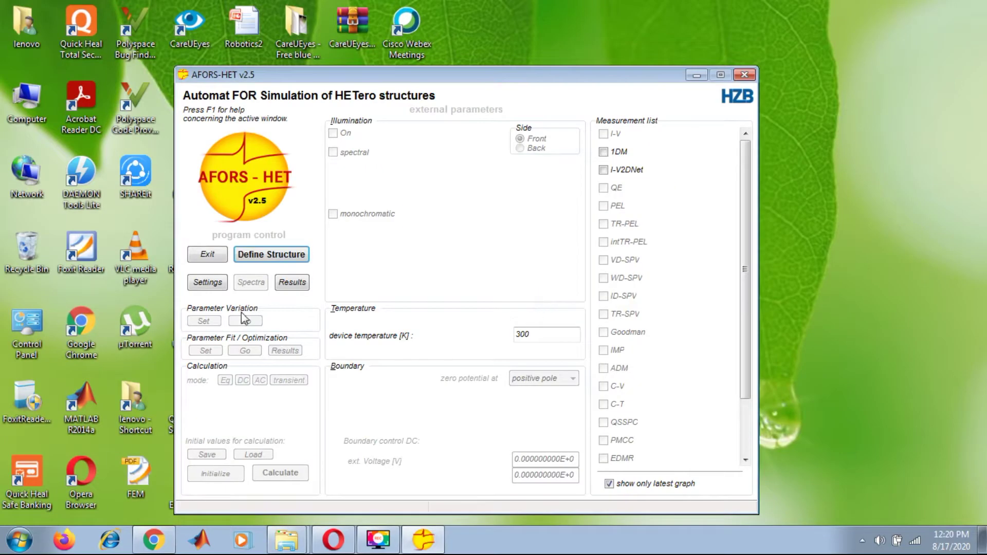
left_click(293, 253)
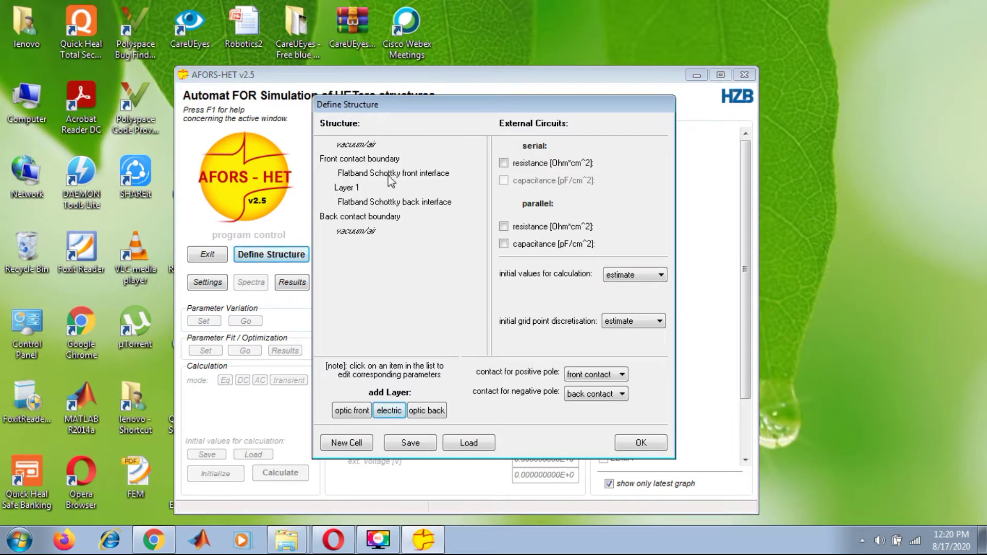
Add two electric layers to the structure, accepting their default parameters.
left_click(389, 410)
left_click(559, 505)
left_click(388, 415)
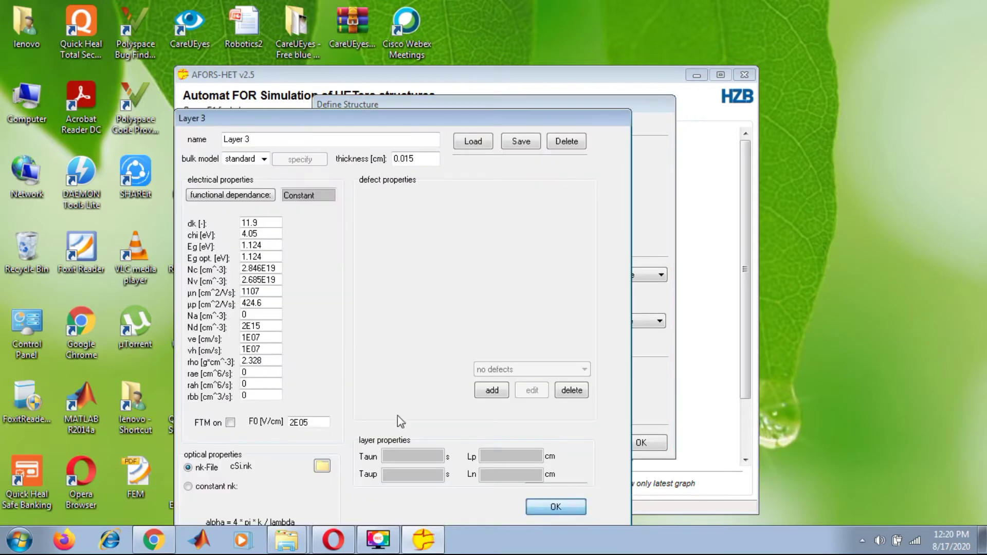
left_click(559, 506)
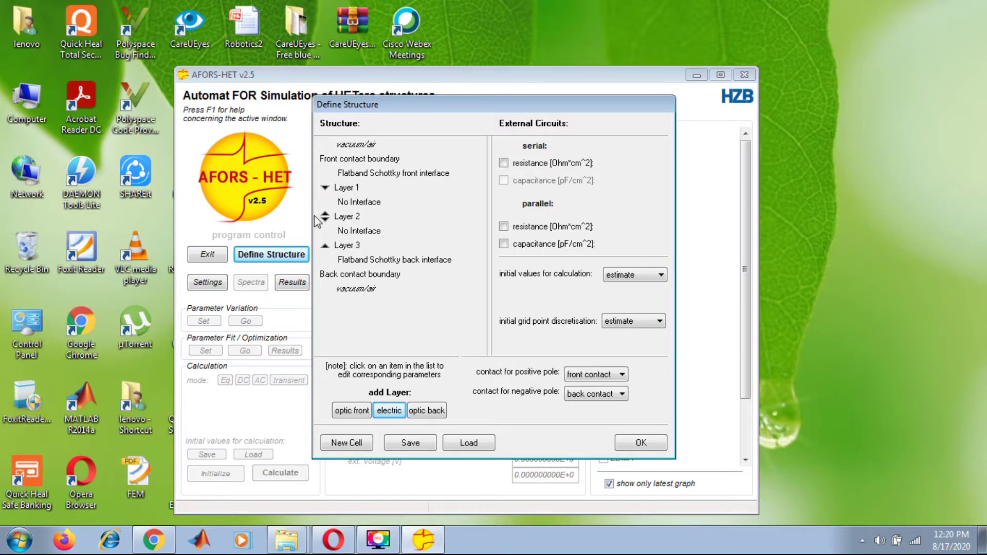
Delete Layer 3 from the structure.
left_click(346, 246)
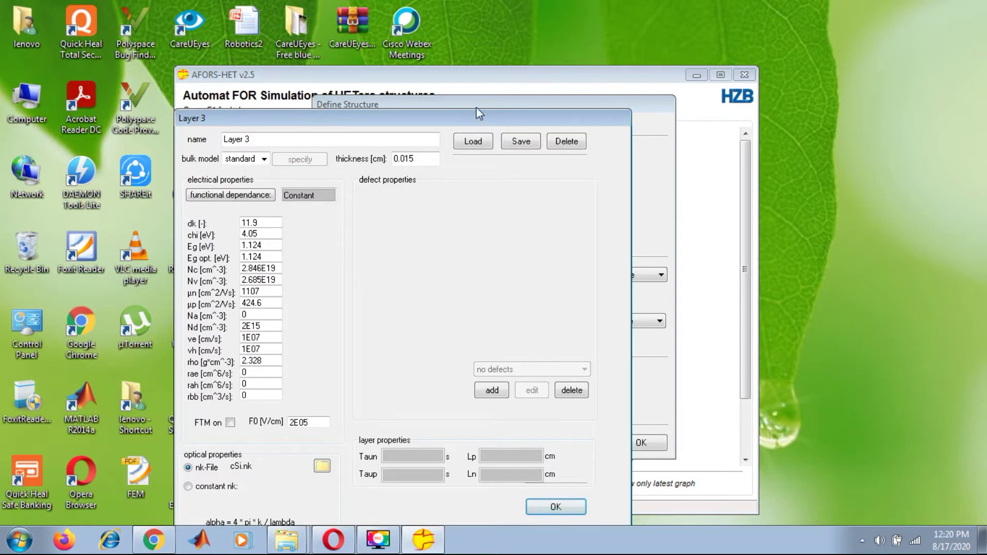
left_click(566, 144)
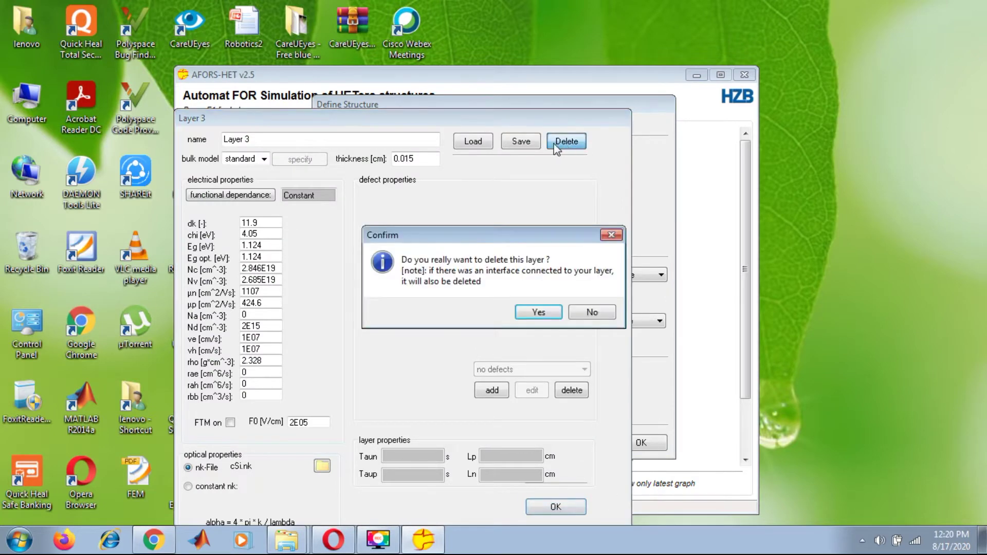
left_click(547, 311)
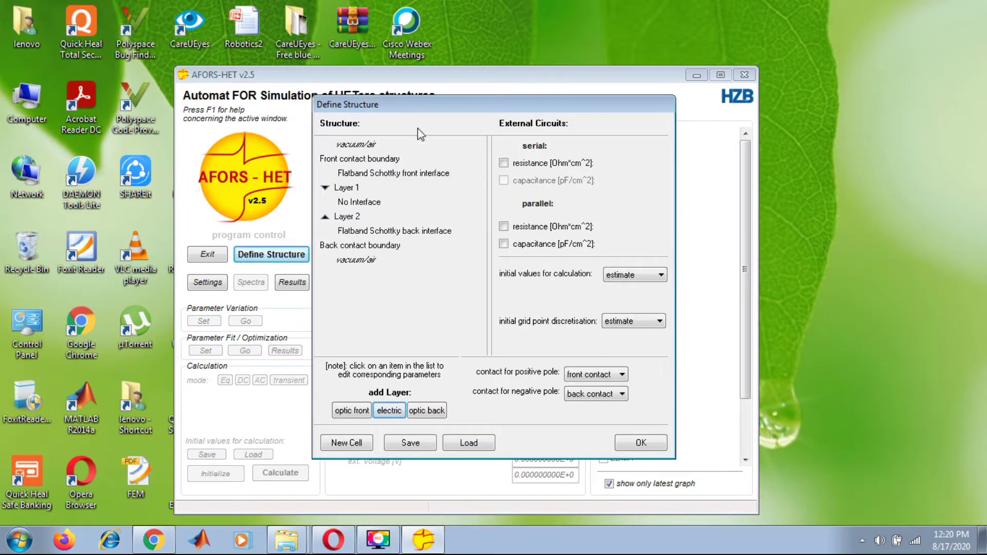
Load the 0.3µm-cSi(n)_Ef24meV-Nd1e19 layer file from the Read > Layers > cSi(n) folder into Layer 1.
left_click(346, 188)
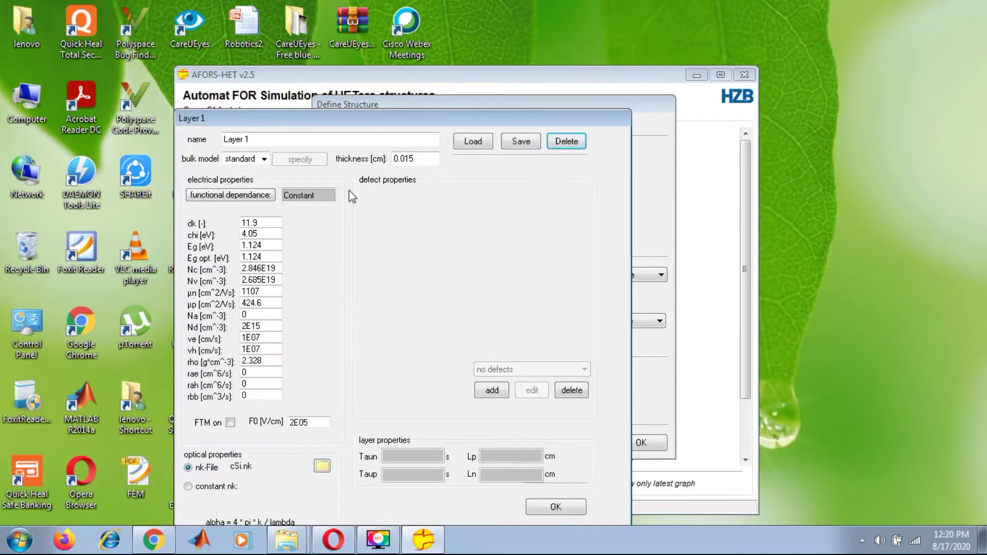
left_click_drag(343, 119, 337, 74)
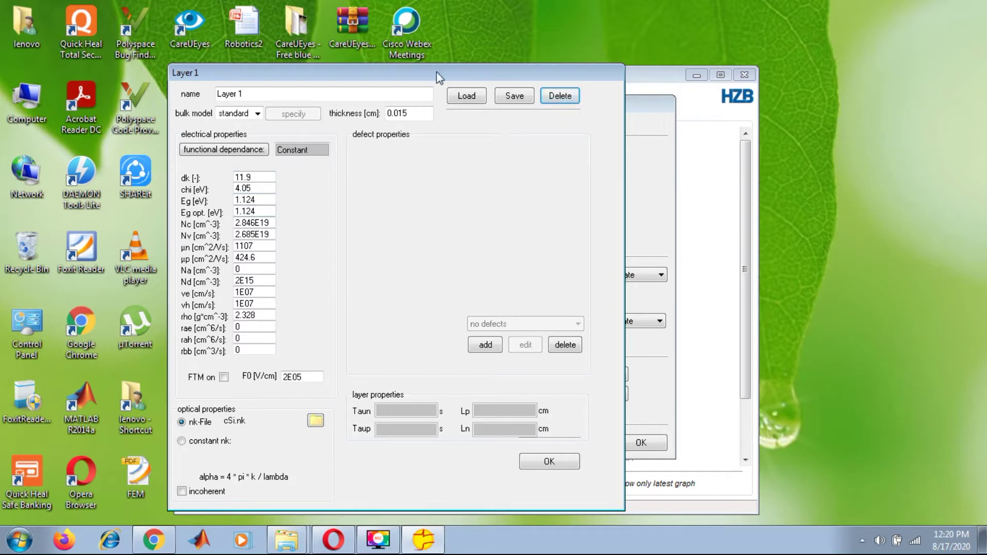
left_click(464, 97)
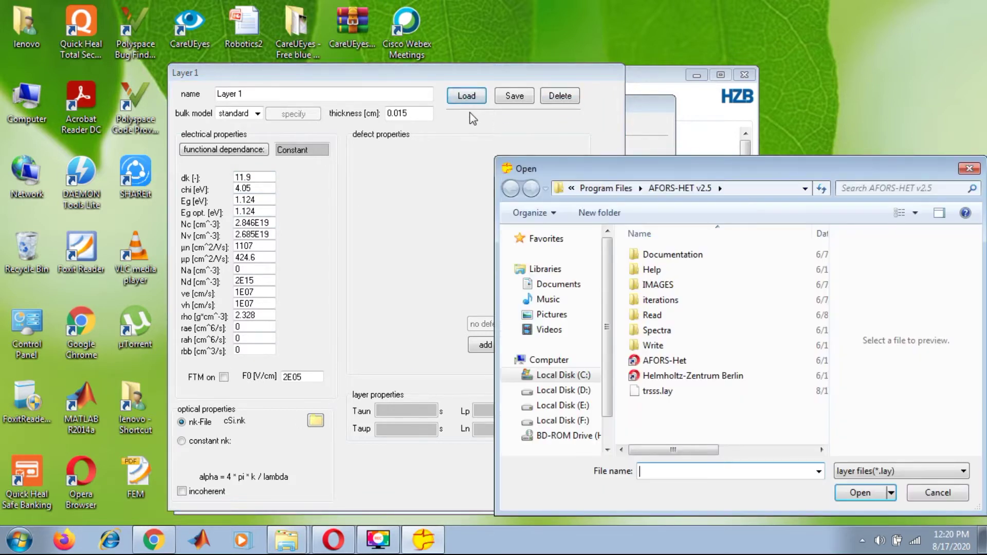
left_click(683, 315)
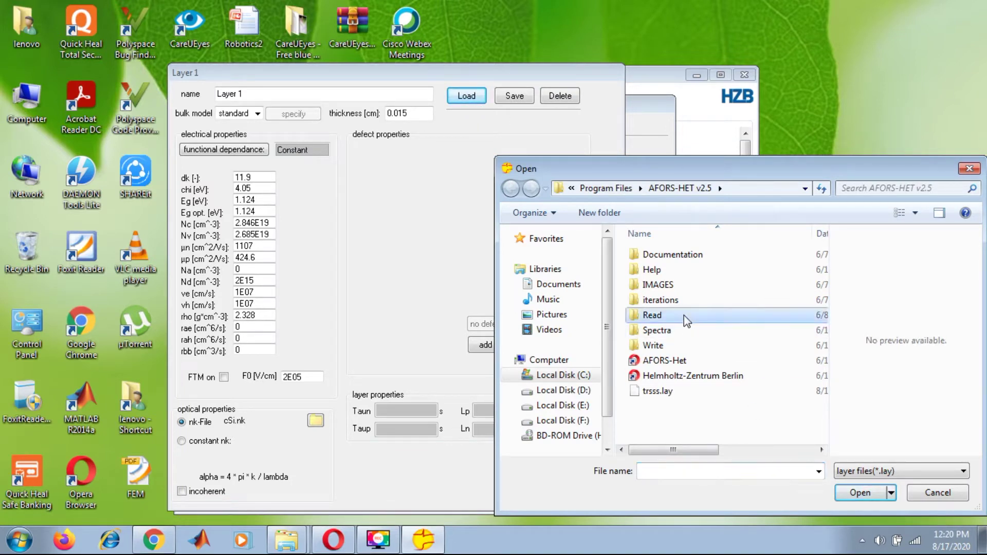
double_click(684, 315)
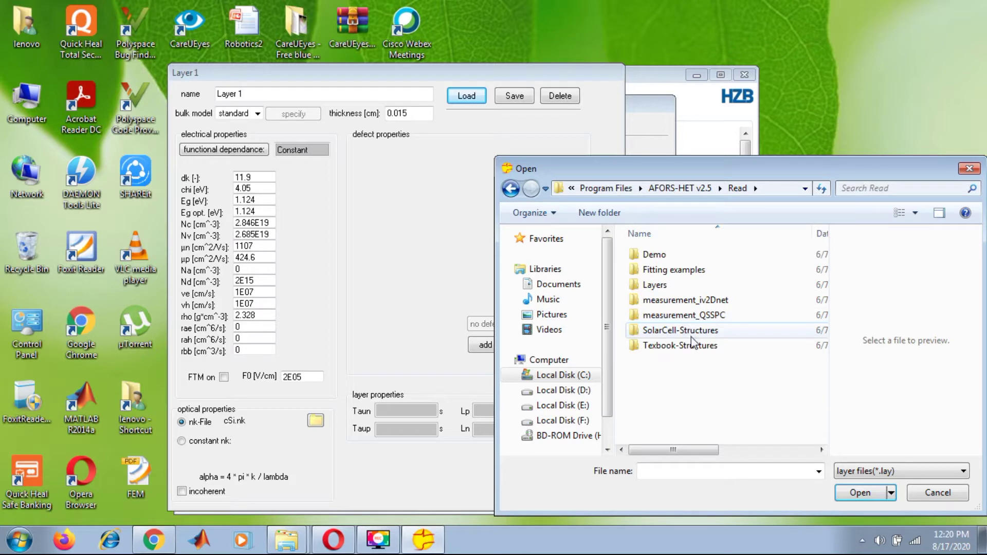
double_click(704, 290)
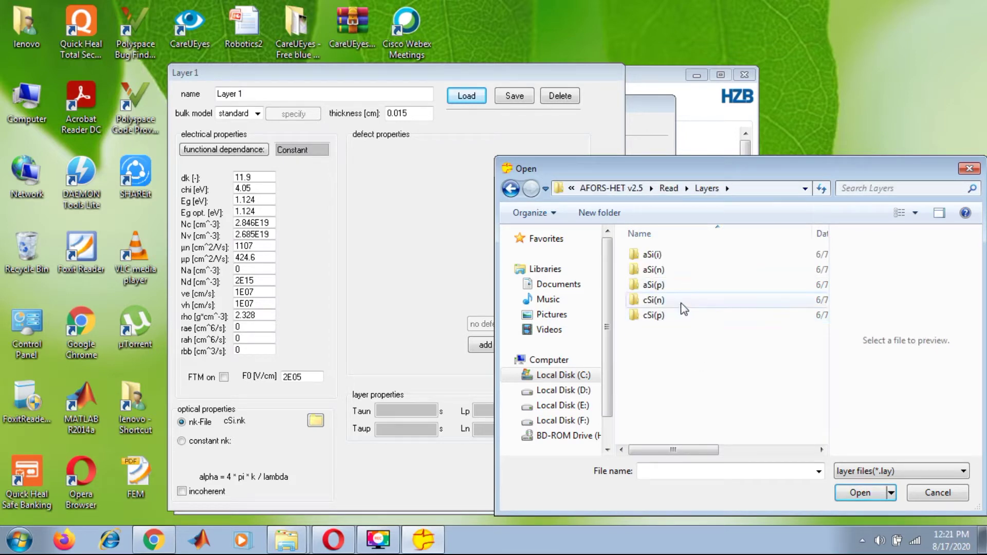
left_click(683, 307)
double_click(681, 303)
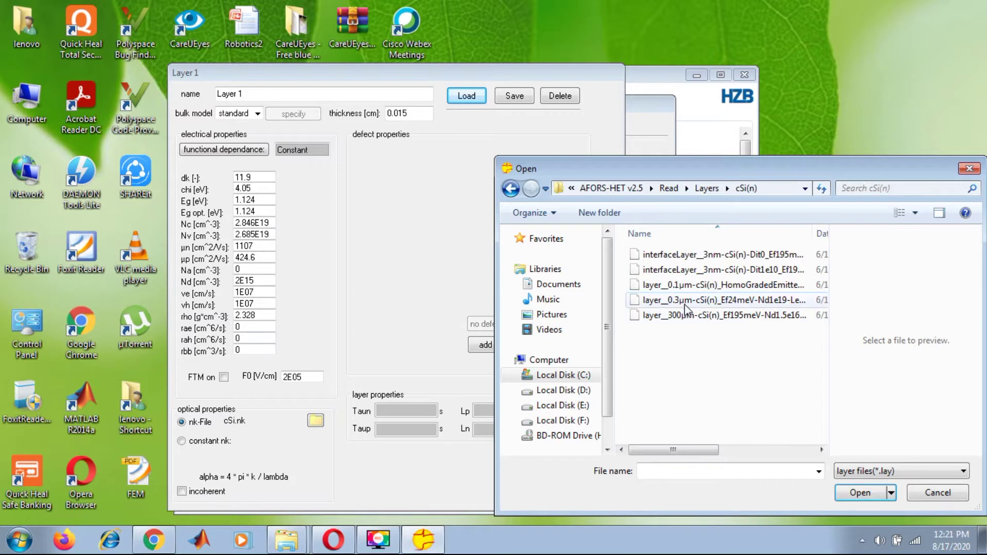
double_click(684, 302)
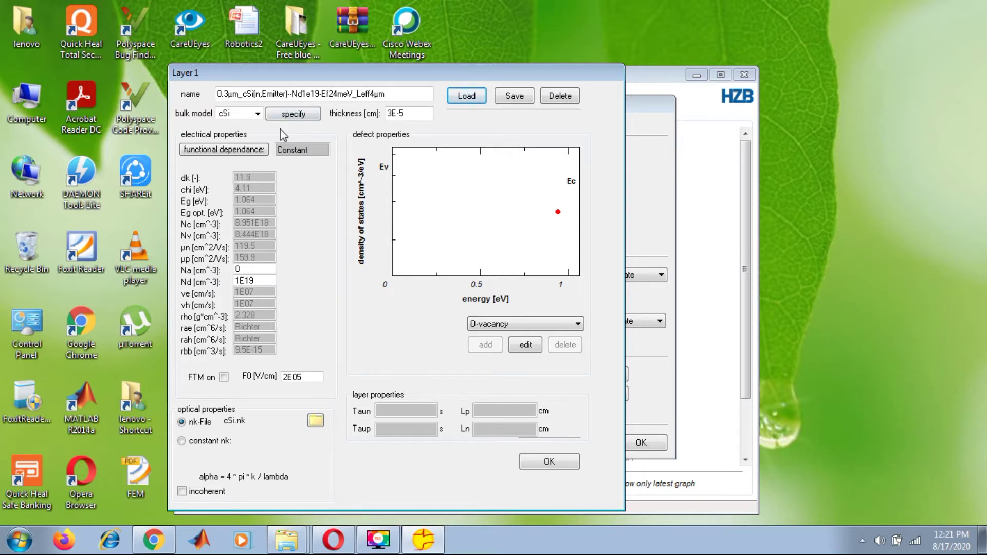
Set Layer 1's bulk model to standard and review its donor doping Nd and thickness entries.
left_click(242, 113)
left_click(252, 127)
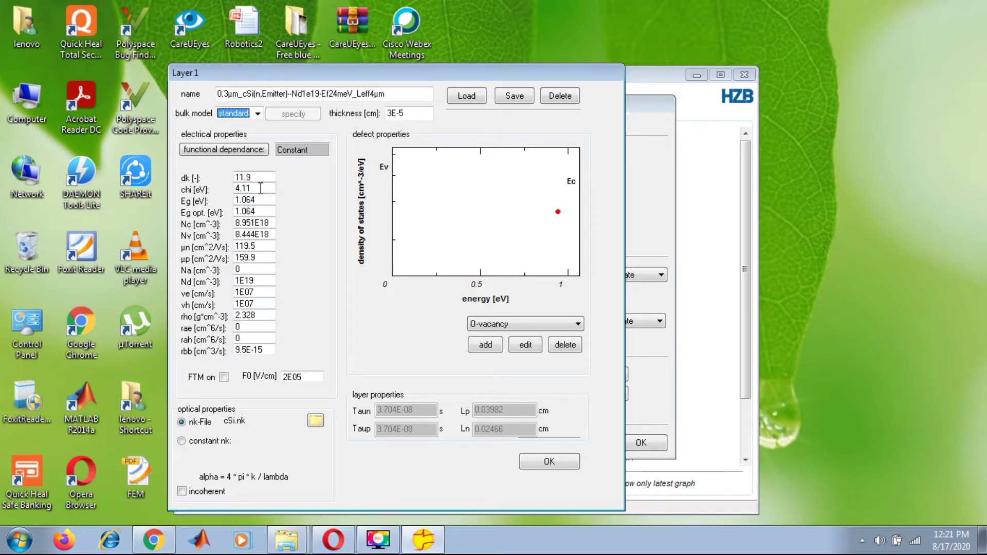
left_click(255, 282)
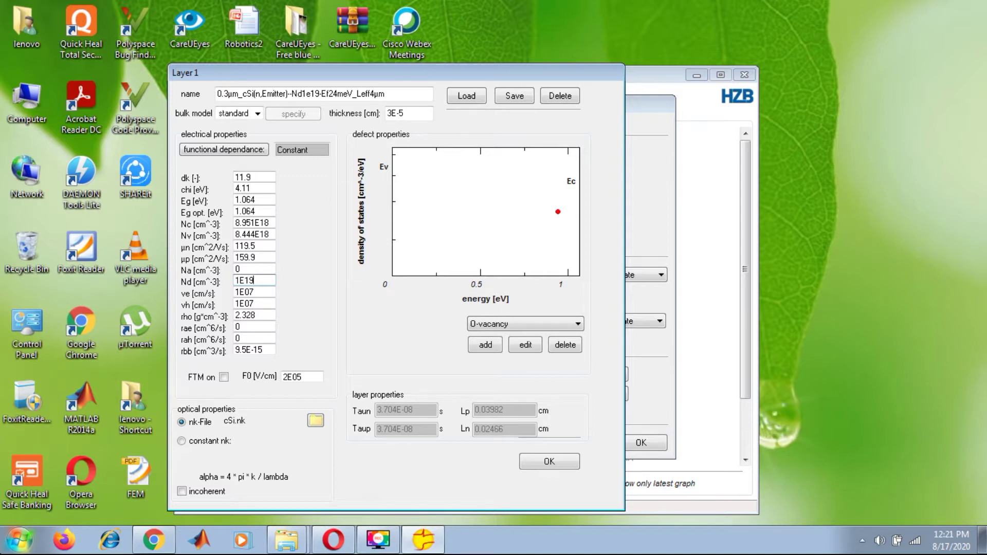
left_click(420, 113)
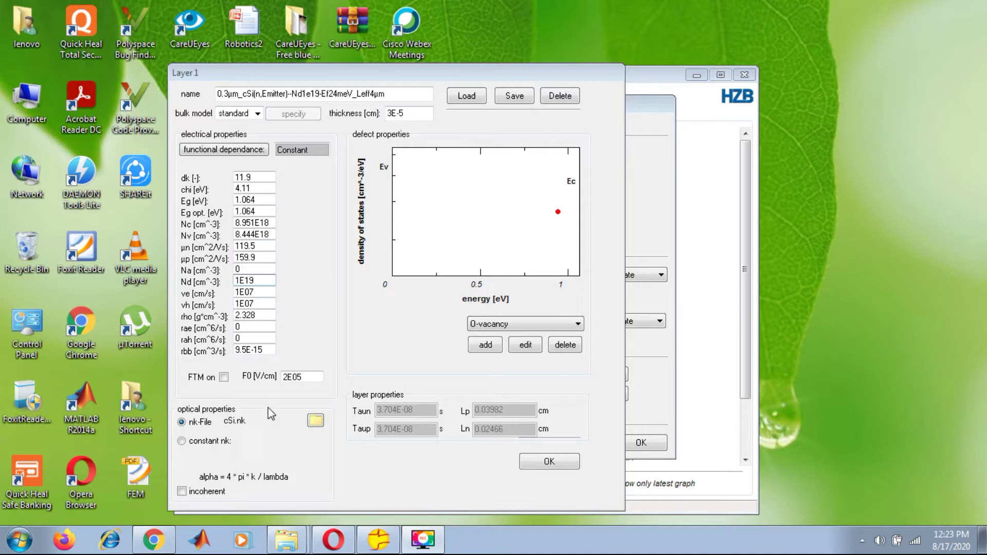
Browse the available nk files for Layer 1's optical properties and keep cSi.nk selected.
left_click(314, 424)
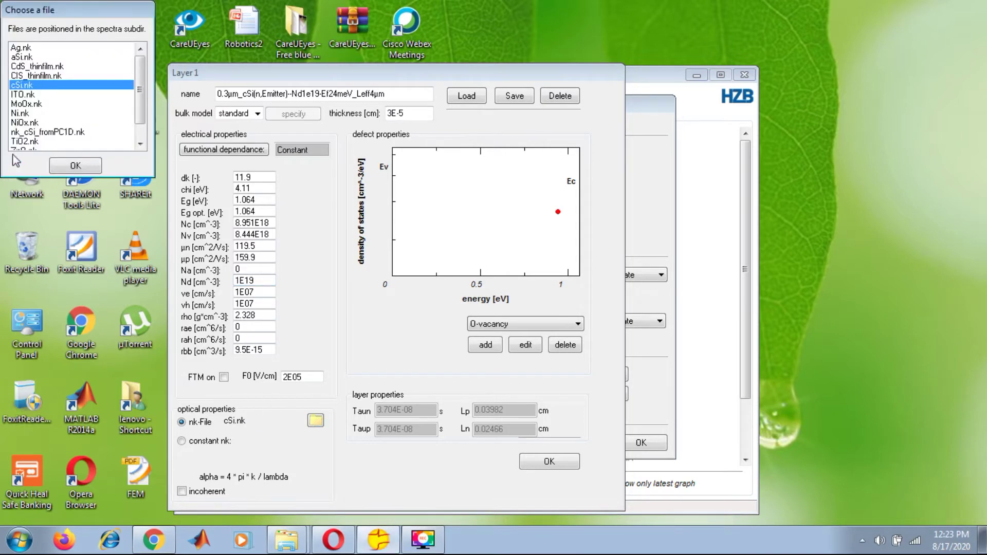
left_click_drag(57, 10, 542, 129)
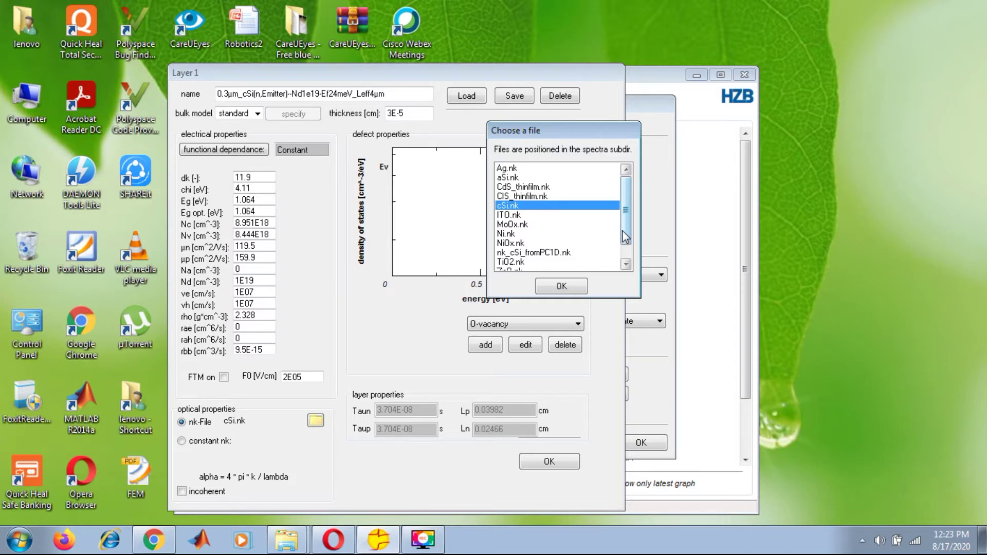
left_click_drag(623, 232, 625, 252)
left_click_drag(553, 253, 551, 242)
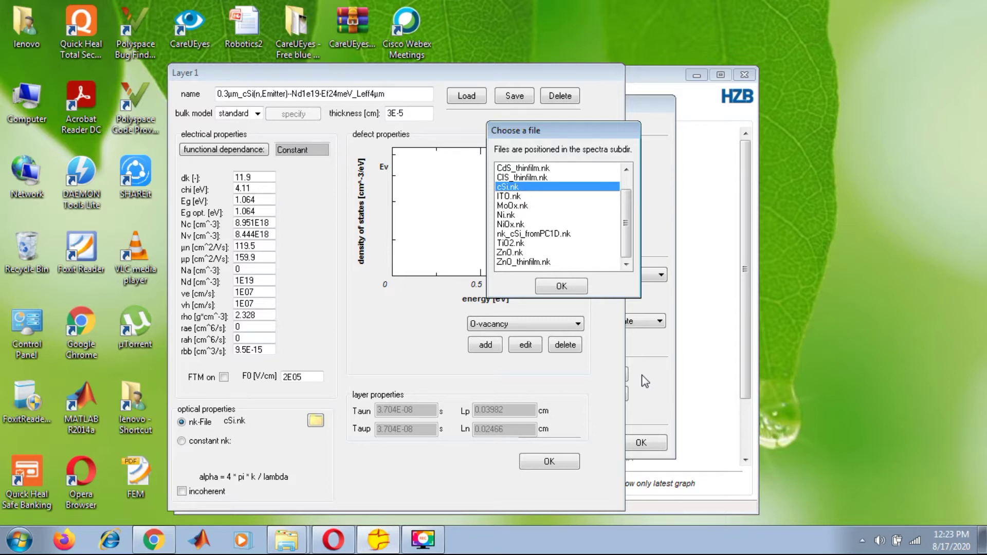
left_click(572, 291)
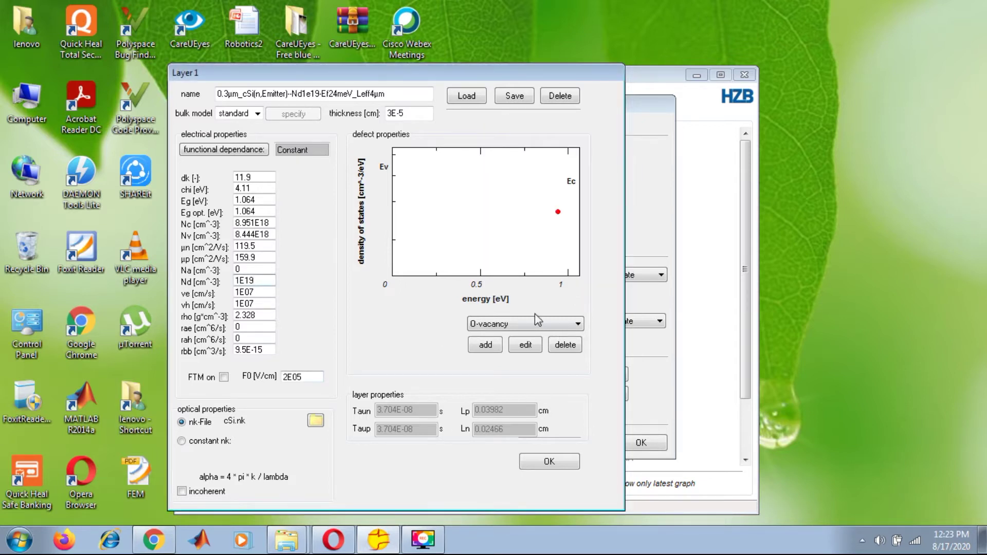
Add a second defect with default parameters to Layer 1, check the defect list and accept the layer.
left_click(489, 350)
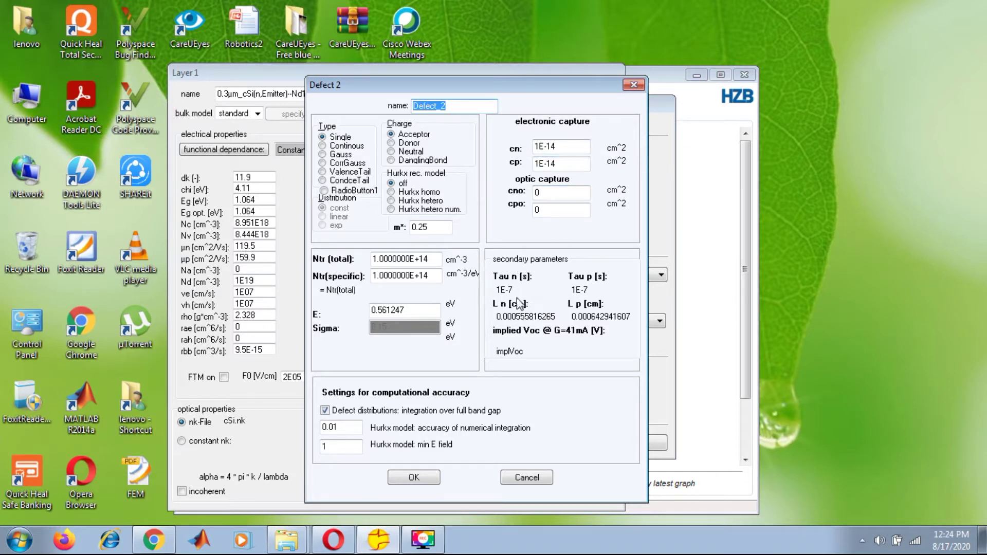
left_click(429, 479)
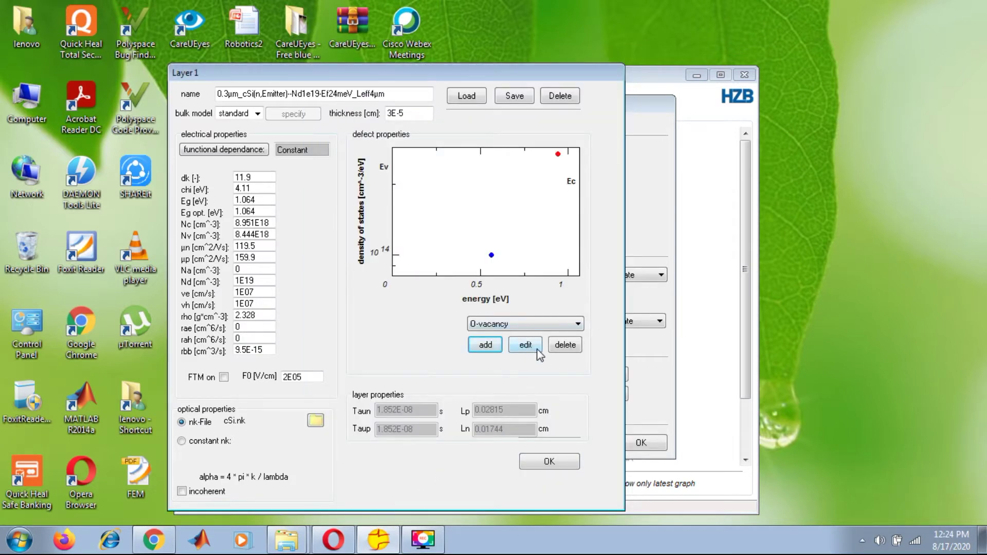
left_click(534, 326)
left_click(534, 326)
left_click(534, 325)
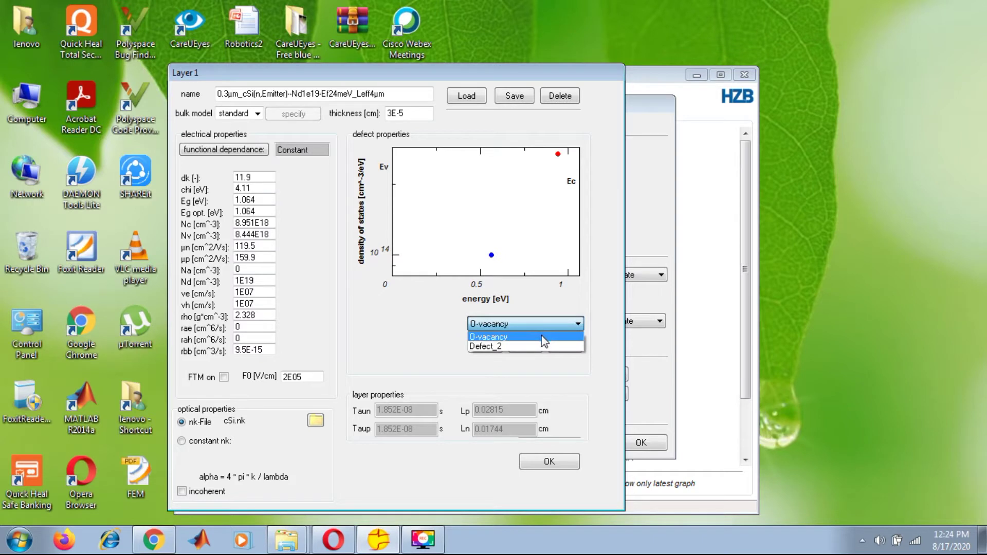
left_click(545, 365)
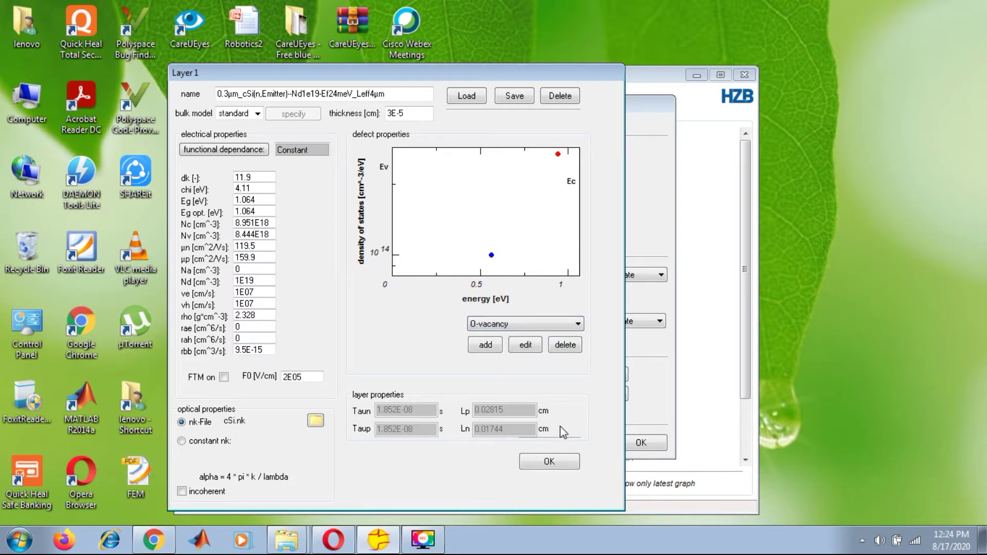
left_click(549, 461)
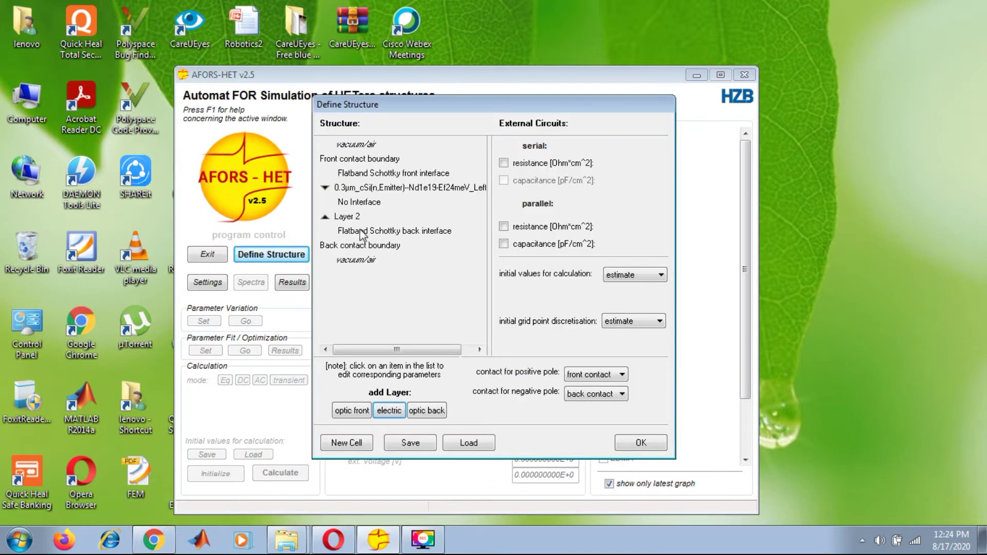
Rename the 0.3µm cSi(n) emitter layer as N-type and accept it.
left_click(360, 189)
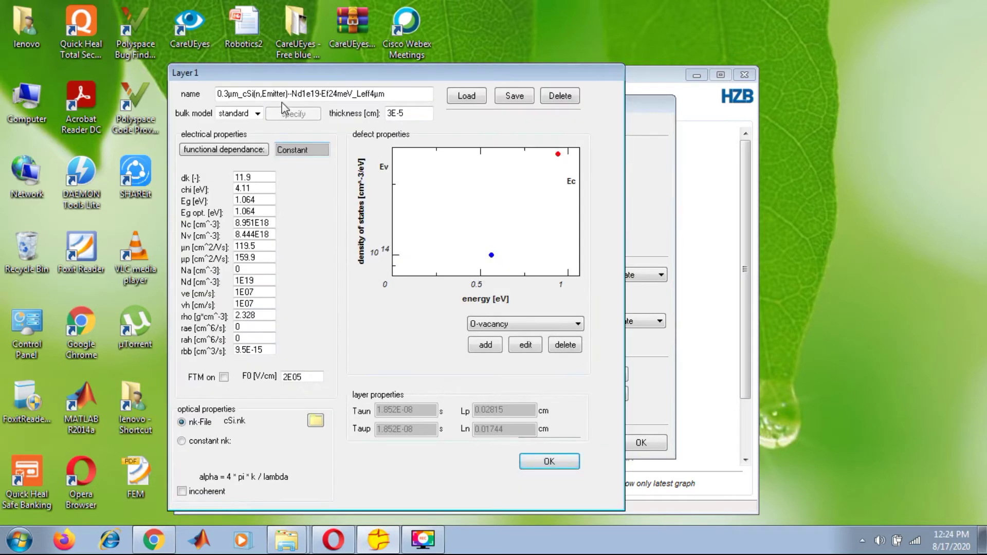
left_click_drag(406, 93, 5, 260)
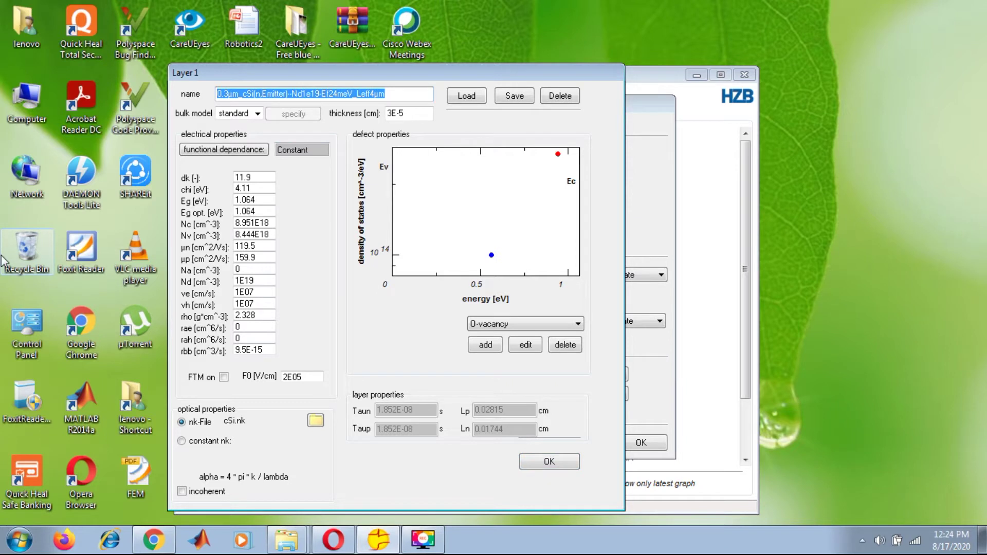
key("BackSpace")
type("N-tu")
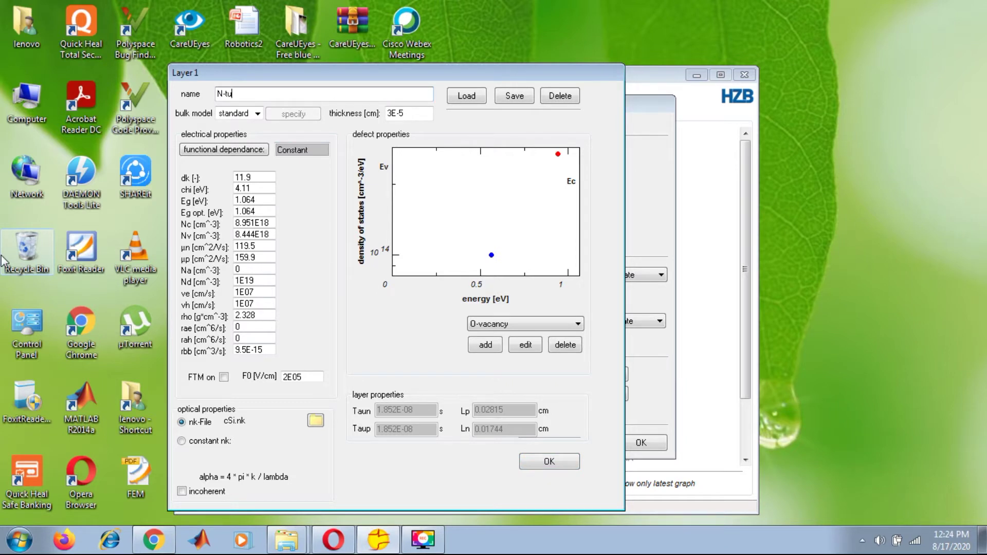
key("BackSpace")
type("ype")
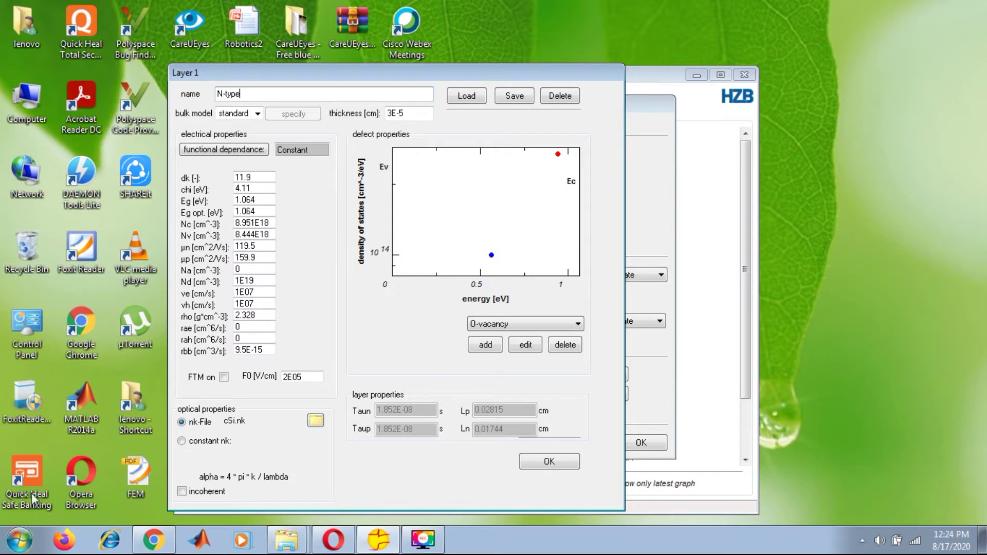
left_click(555, 461)
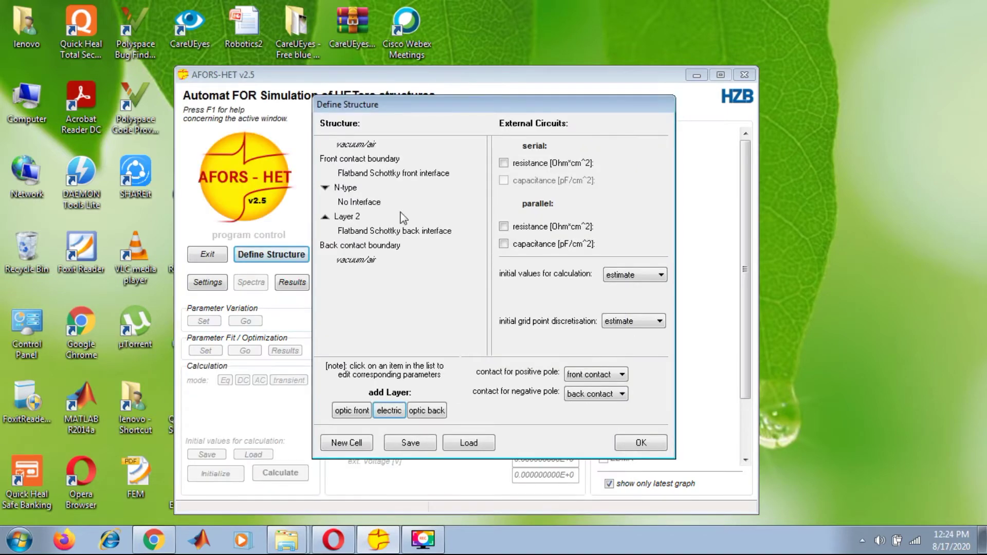
Open Layer 2 for editing and name it P-type.
left_click(350, 220)
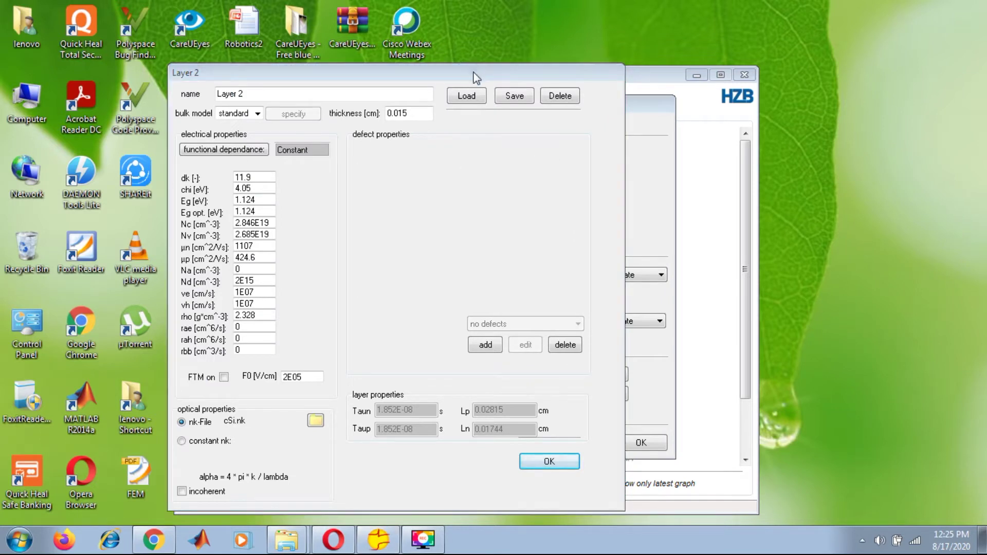
left_click_drag(471, 71, 544, 43)
left_click(366, 66)
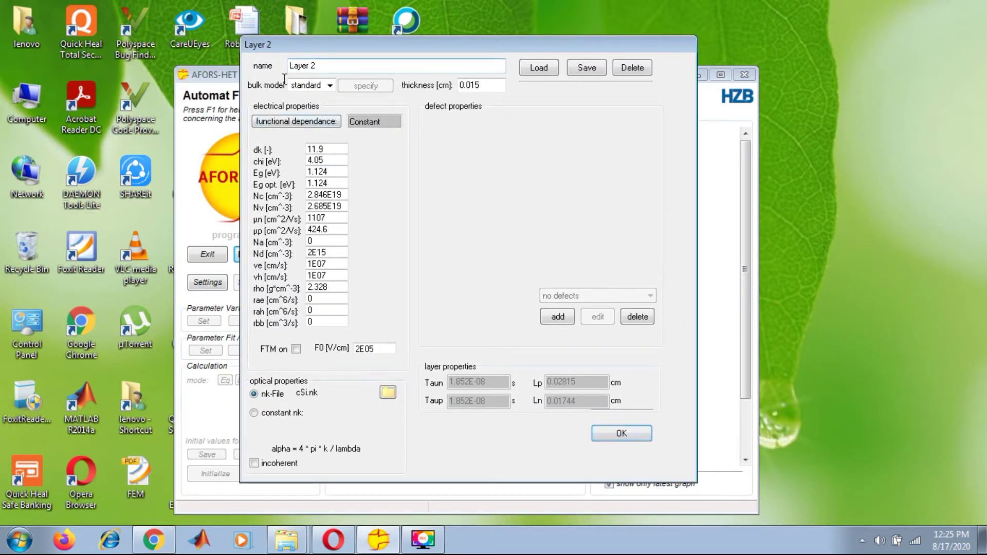
left_click_drag(365, 65, 88, 109)
key("BackSpace")
type("P-type")
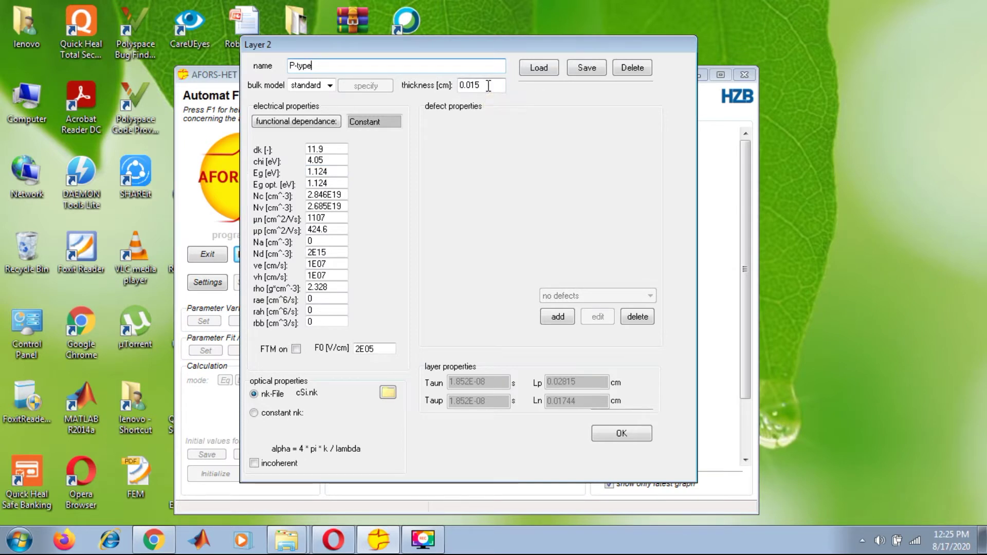
Load the 300µm cSi(p) standard wafer layer with Na1.5e16 from the Read > Layers > cSi(p) folder into Layer 2.
left_click(534, 67)
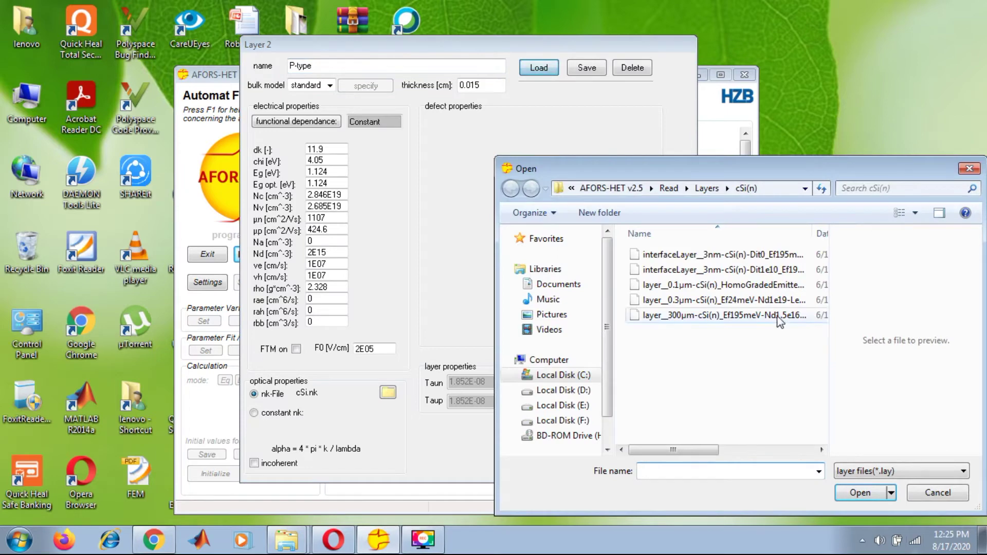
left_click(705, 189)
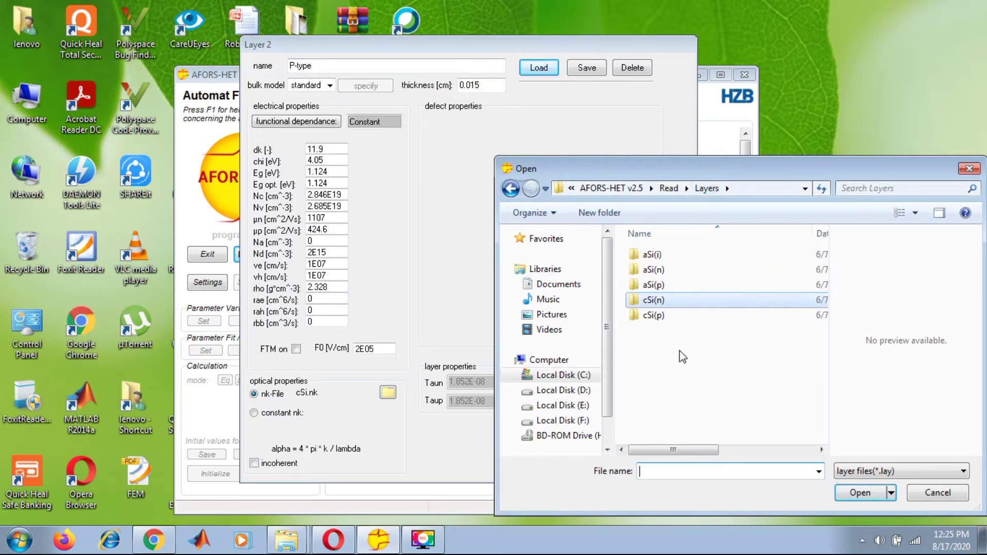
double_click(680, 315)
double_click(686, 334)
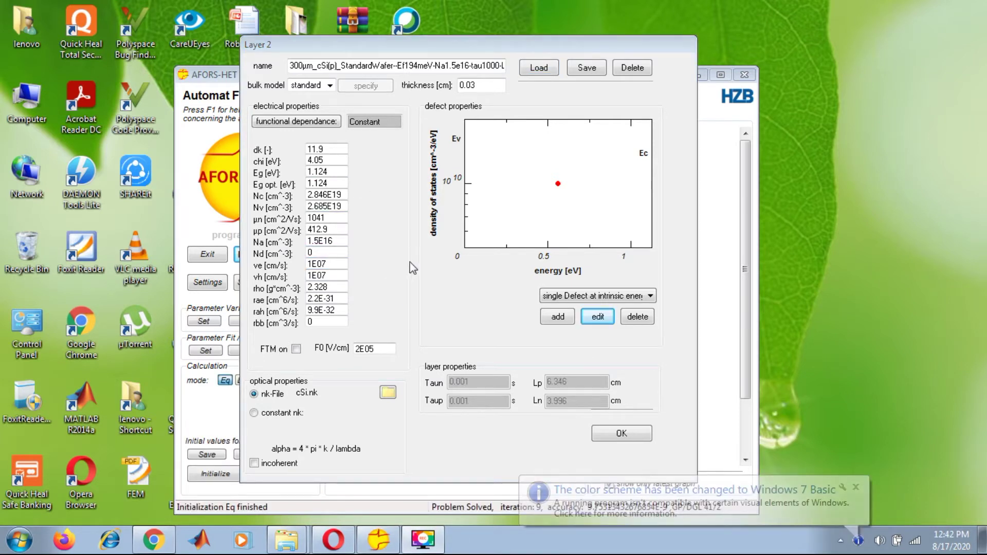
Replace the loaded Layer 2 name with P-type and accept the changes made to the structure.
double_click(365, 63)
key("BackSpace")
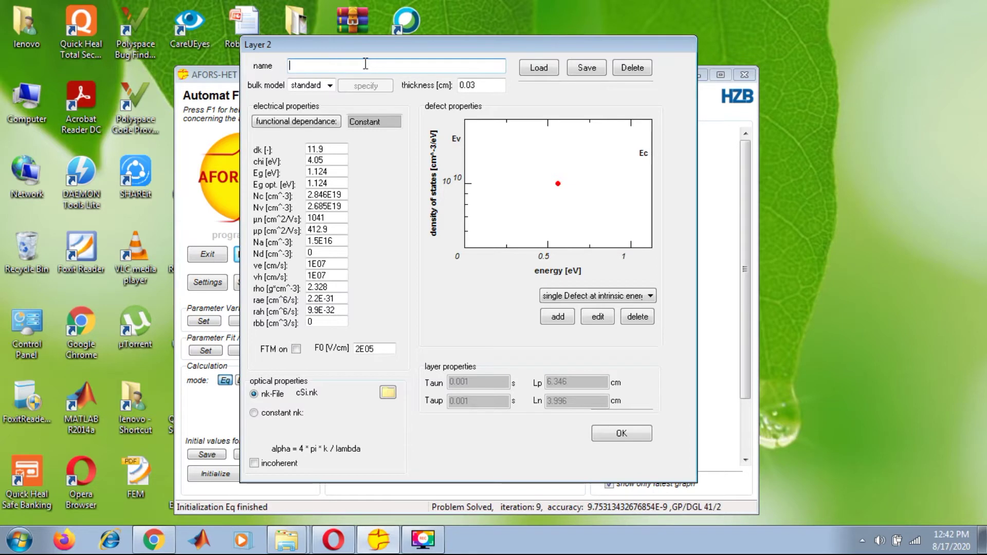
type("P-type")
left_click(621, 434)
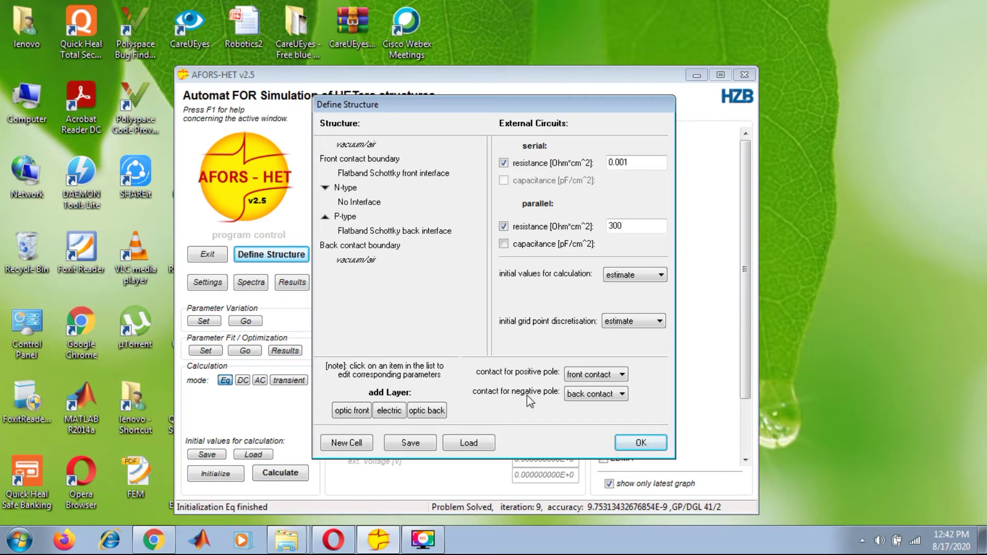
left_click(624, 443)
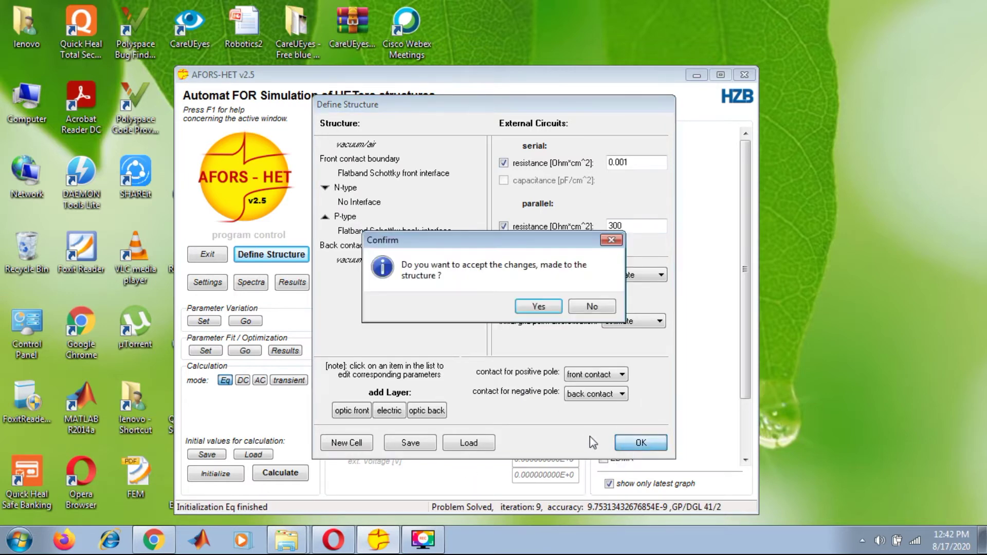
left_click(533, 298)
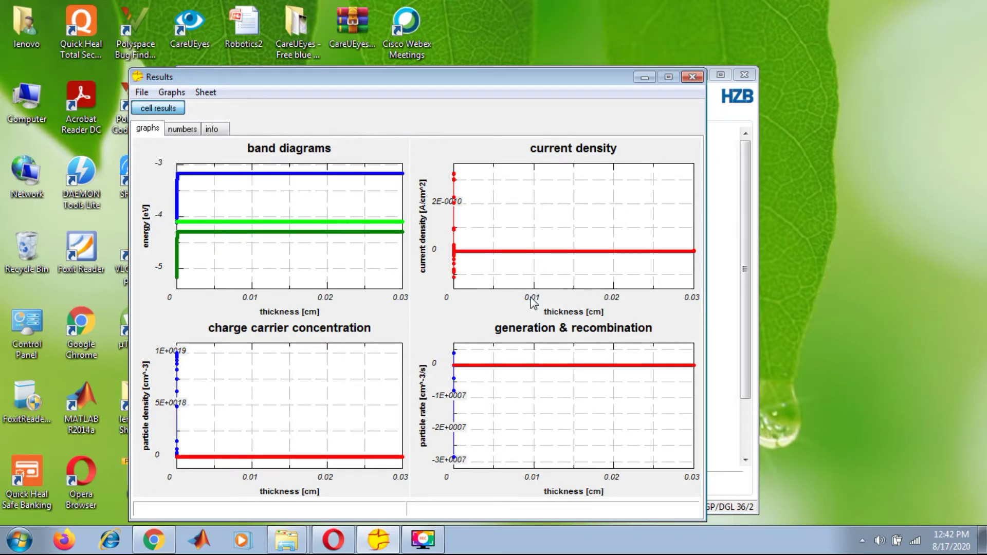
Examine the band diagram in the results, enlarging the junction region near zero thickness, and close the results.
double_click(335, 260)
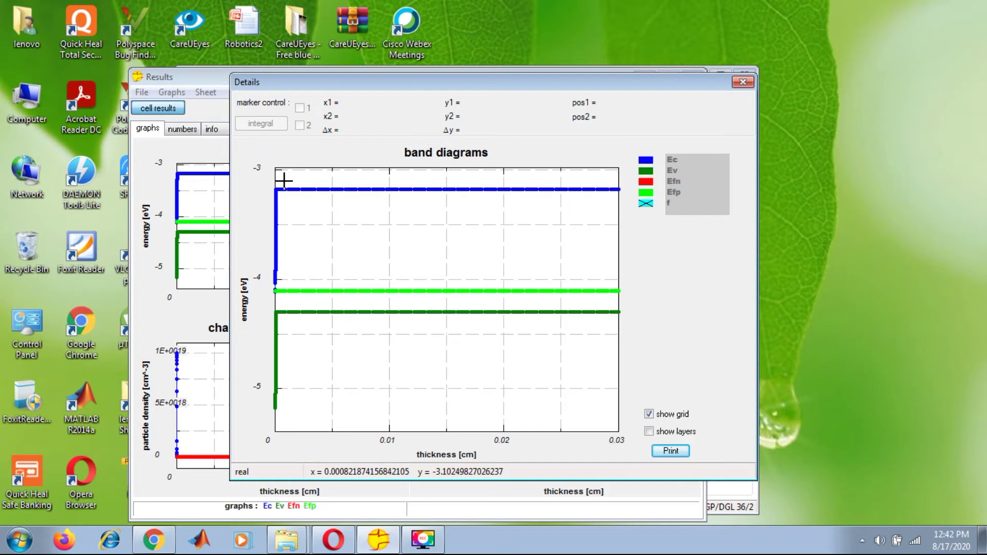
left_click_drag(283, 183, 197, 413)
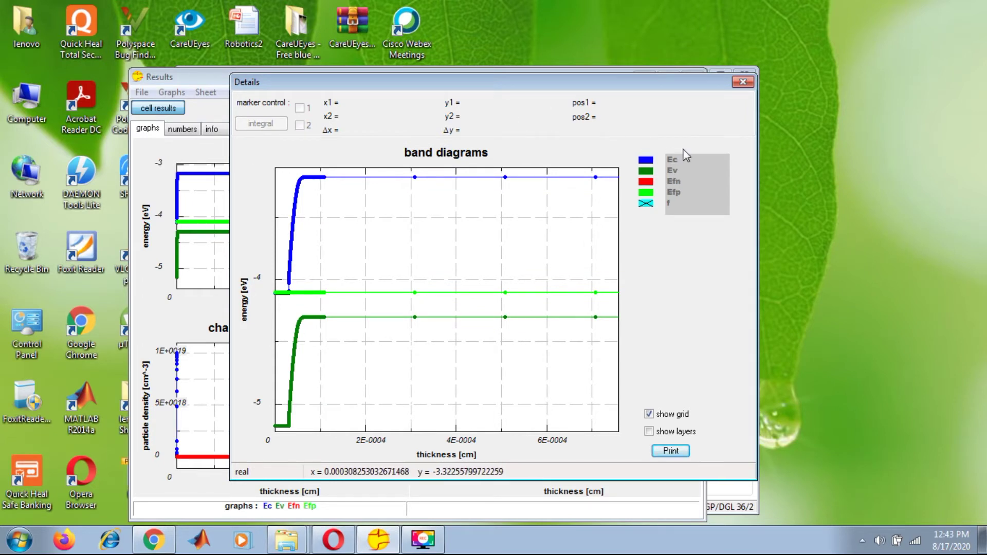
left_click(742, 81)
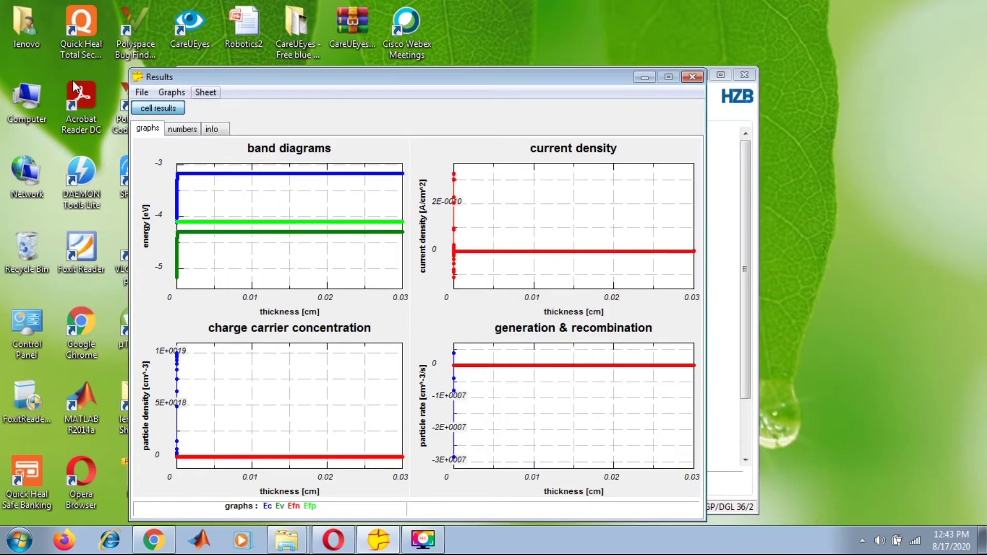
left_click(308, 260)
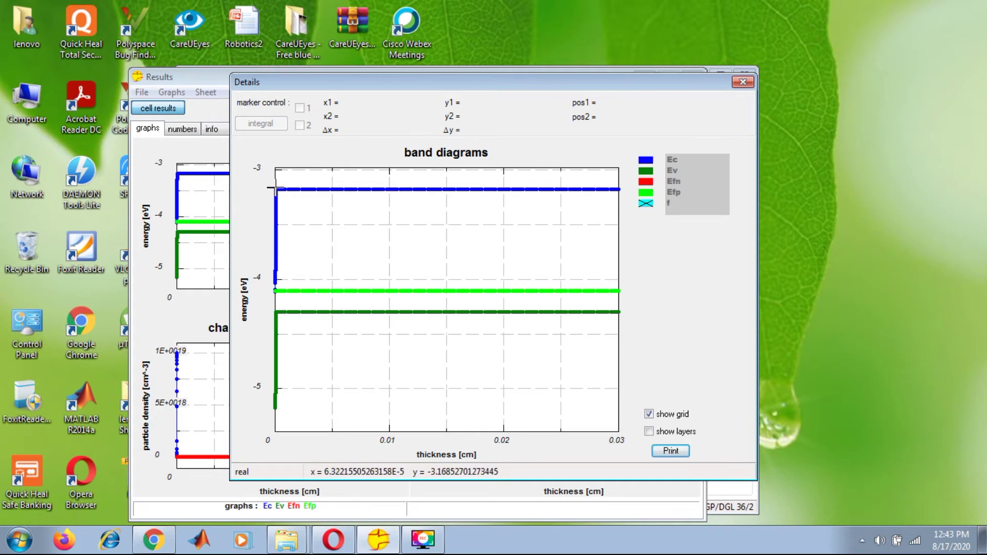
left_click_drag(282, 179, 245, 371)
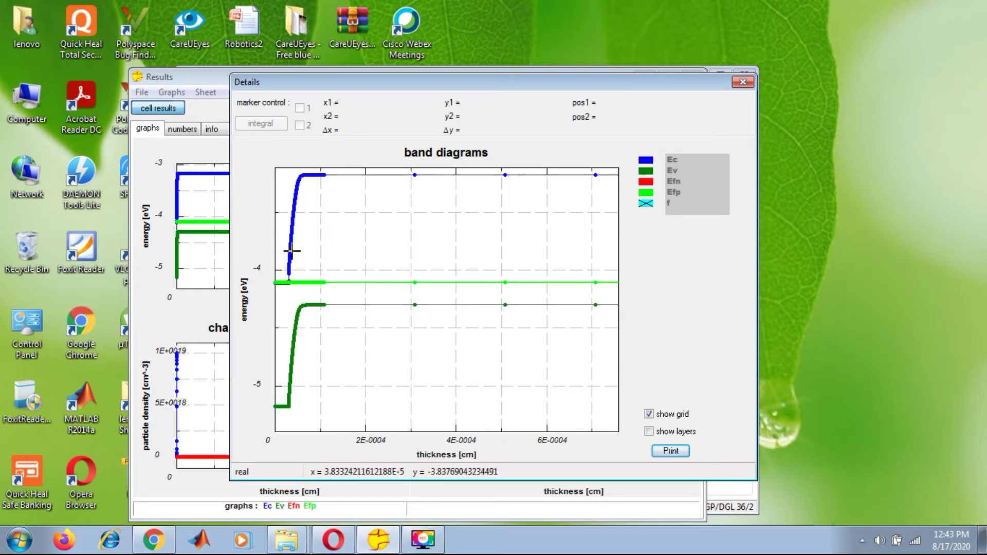
left_click(743, 82)
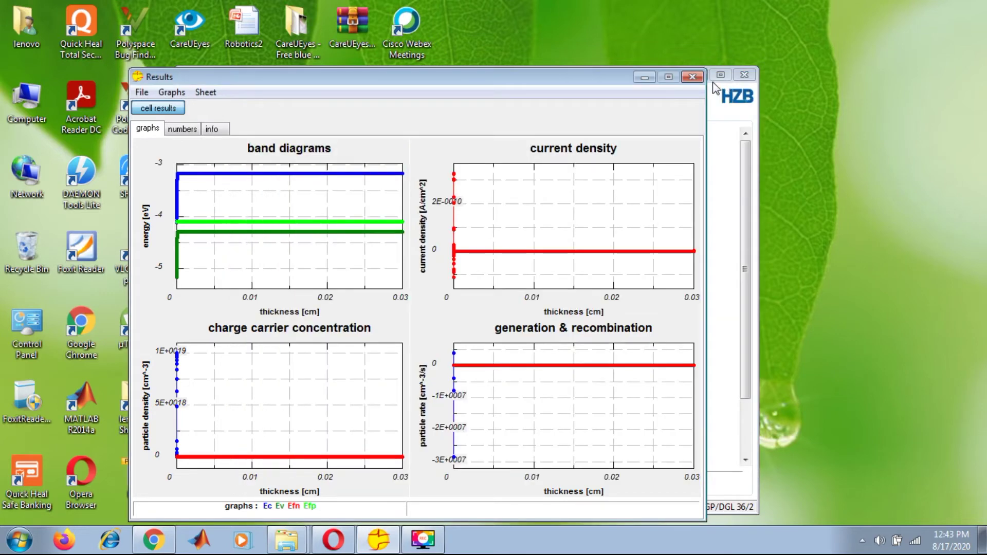
left_click(697, 78)
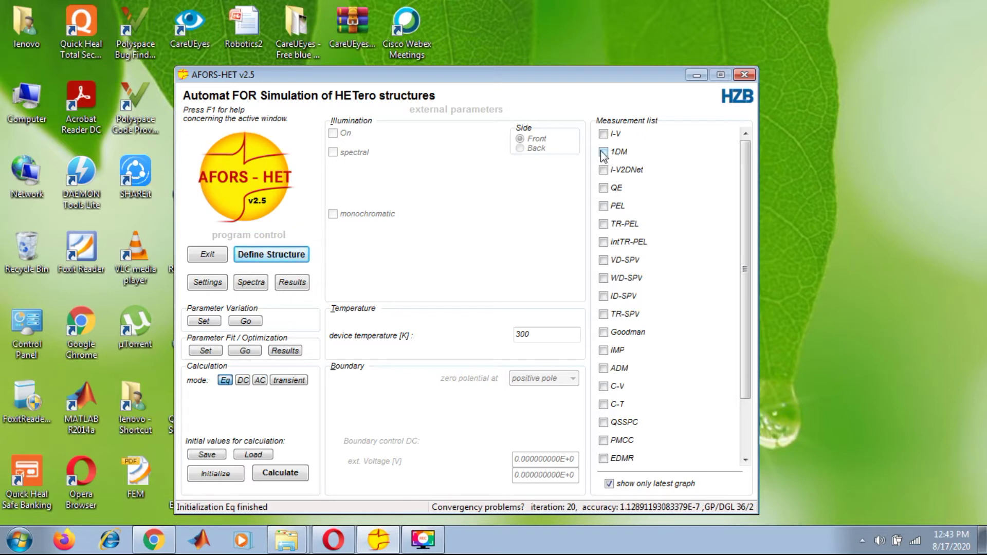
Add an I-V measurement with the voltage varied by range in 20 steps, calculate it without illumination and close the results.
left_click(603, 135)
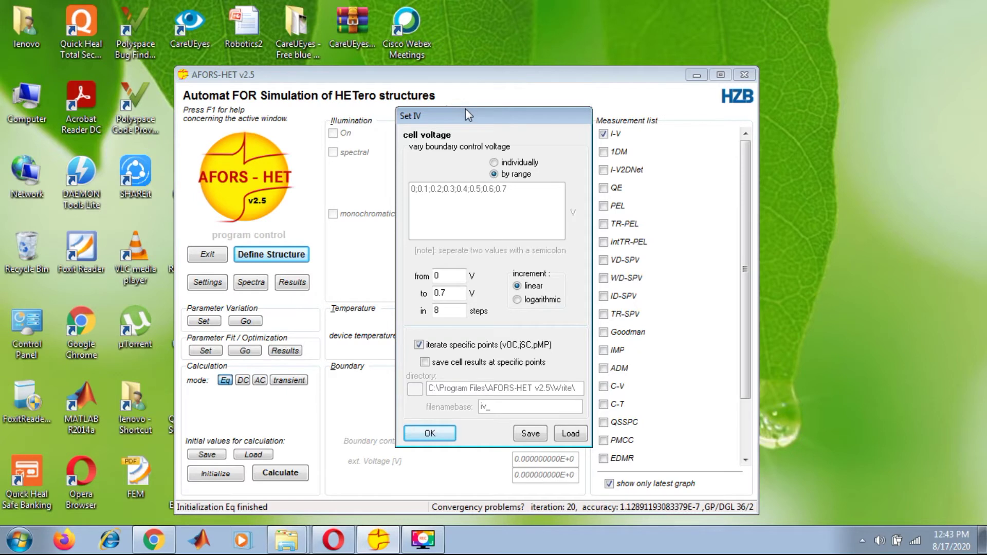
left_click_drag(463, 109, 466, 88)
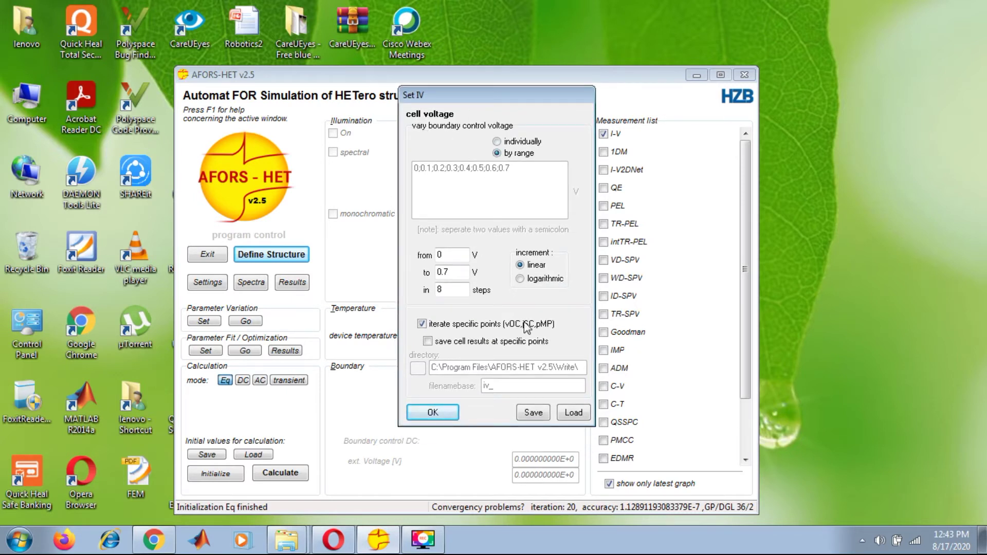
left_click(465, 288)
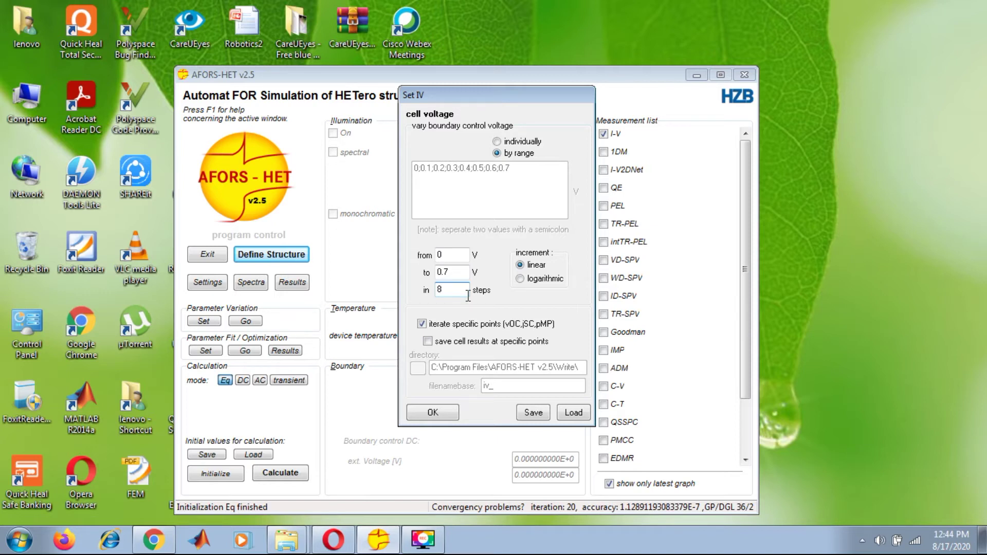
key("BackSpace")
type("20")
left_click(538, 140)
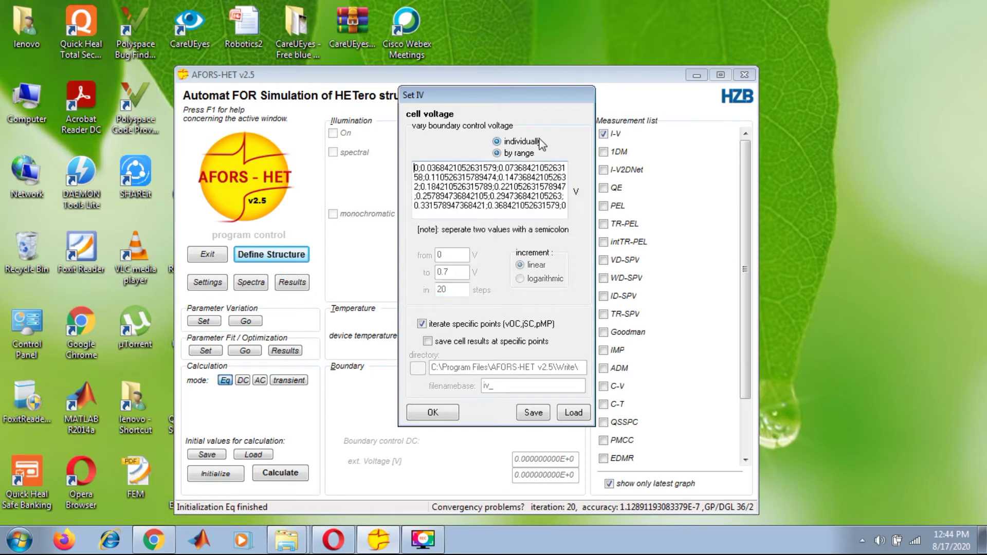
left_click(520, 156)
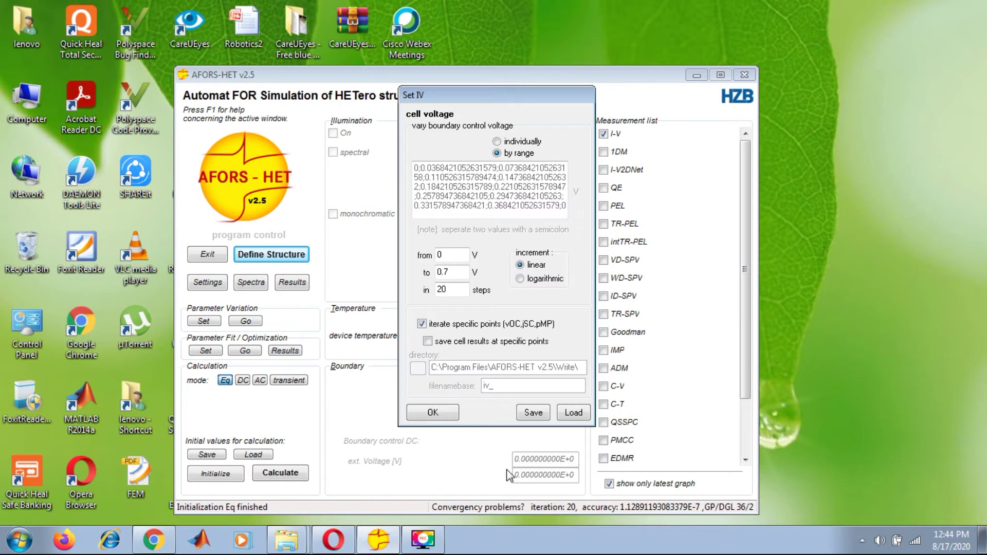
left_click(433, 412)
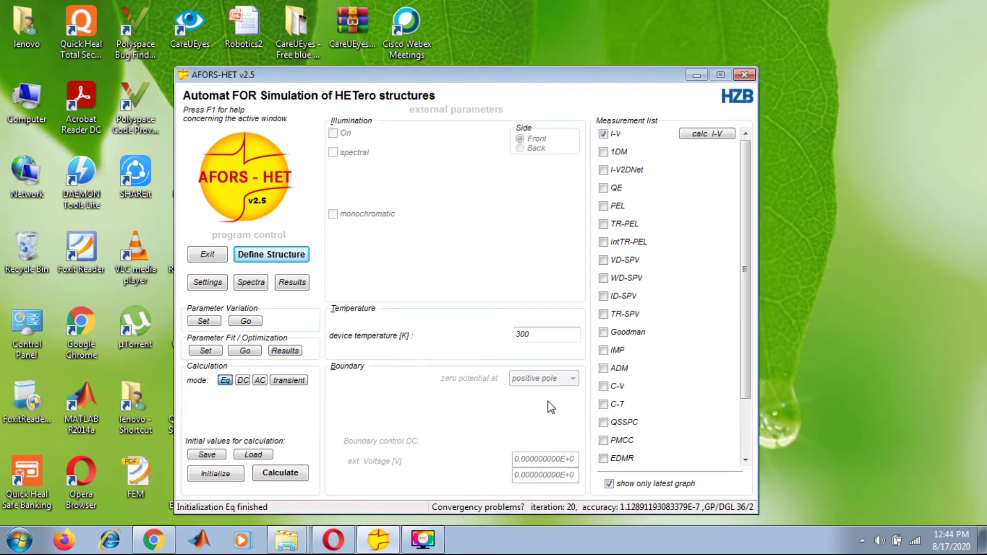
left_click(699, 135)
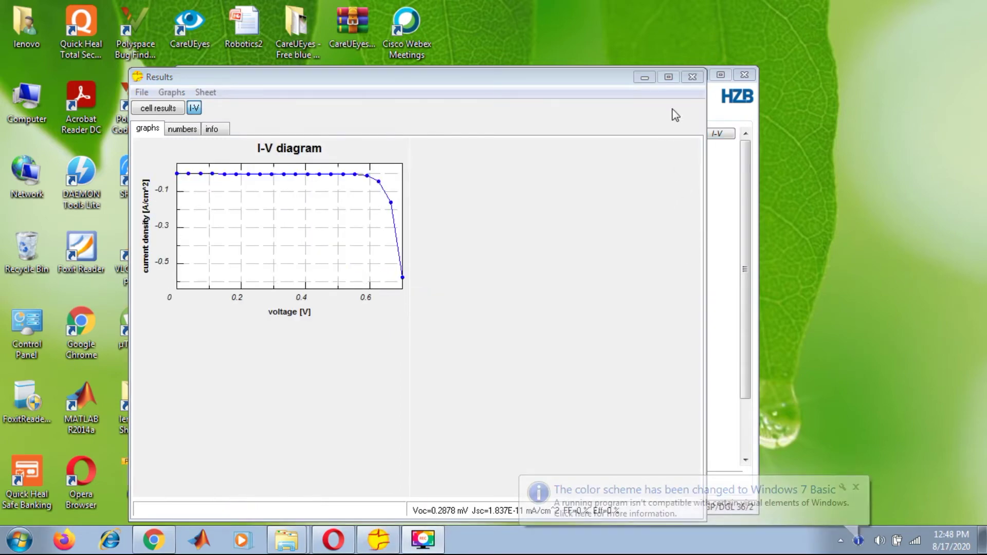
left_click(691, 81)
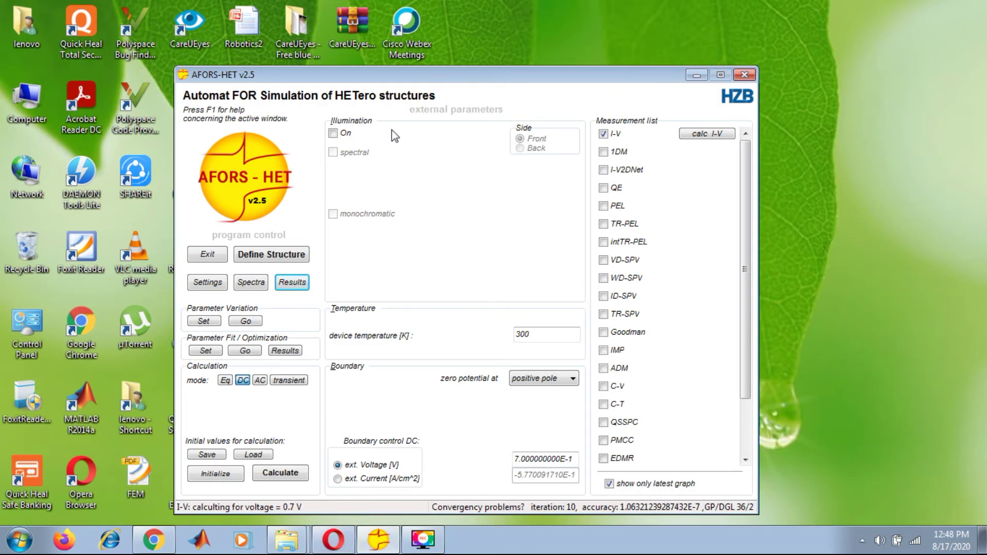
Turn on spectral illumination, recalculate the I-V measurement and close the results.
left_click(344, 137)
left_click(359, 152)
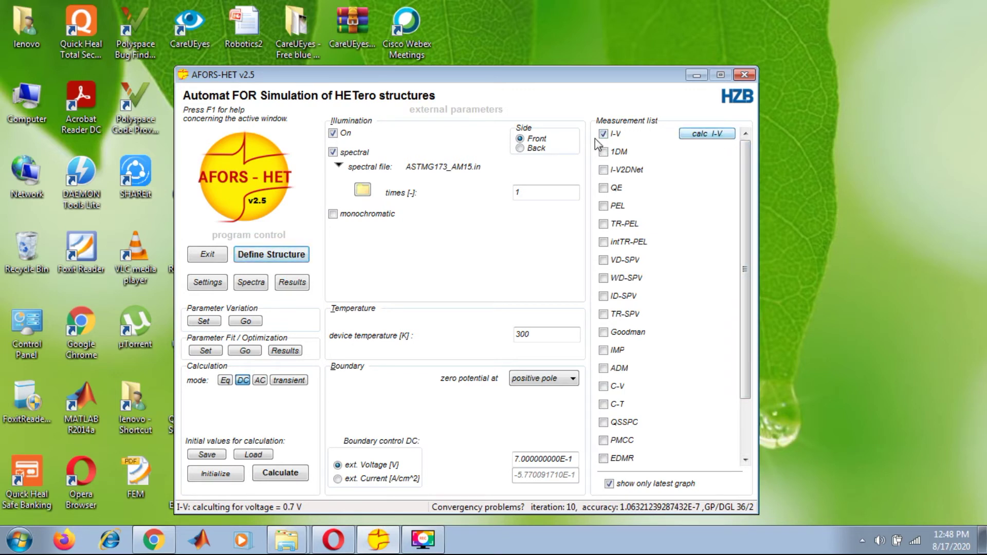
left_click(687, 134)
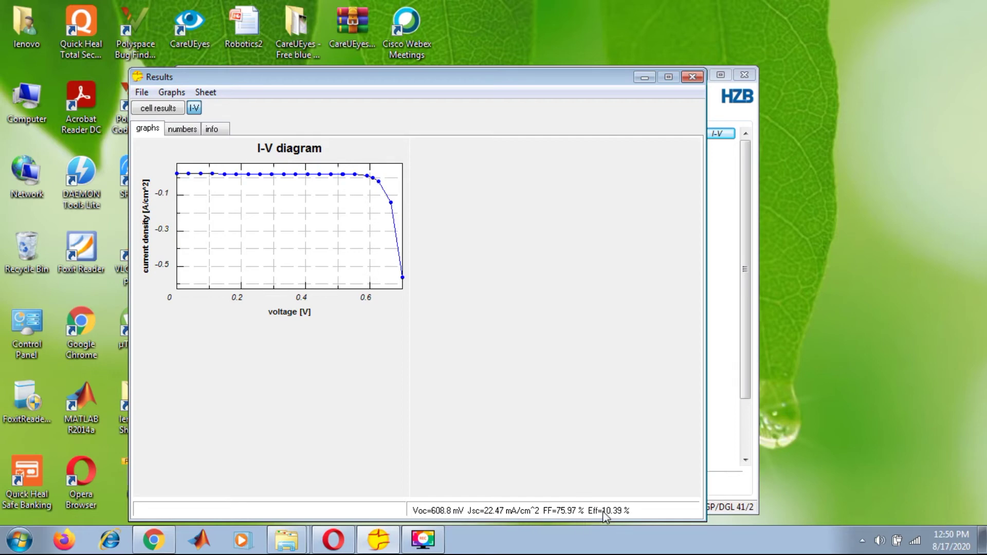
left_click(689, 82)
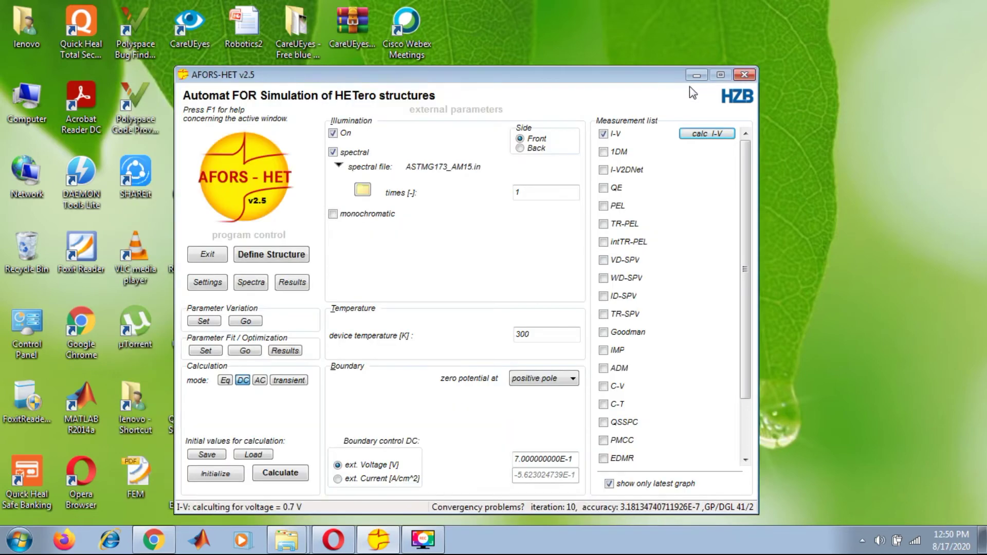
Add a QE measurement with the excitation wavelength range divided into 20 steps.
left_click(604, 188)
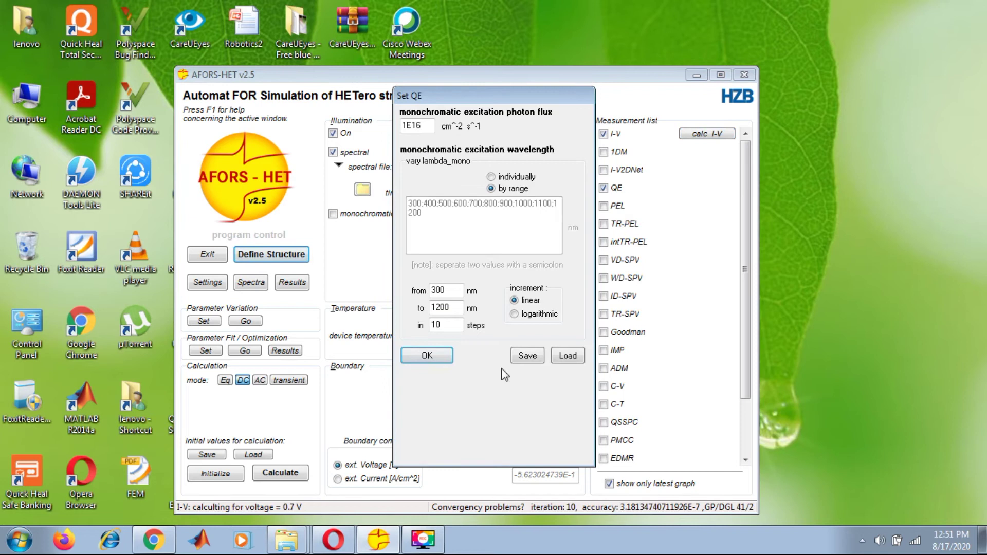
double_click(449, 330)
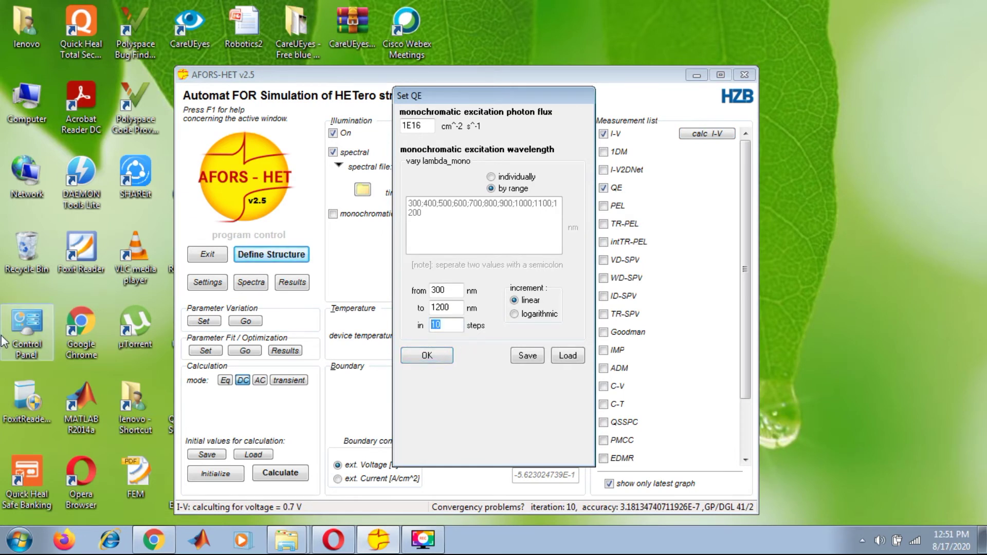
type("20")
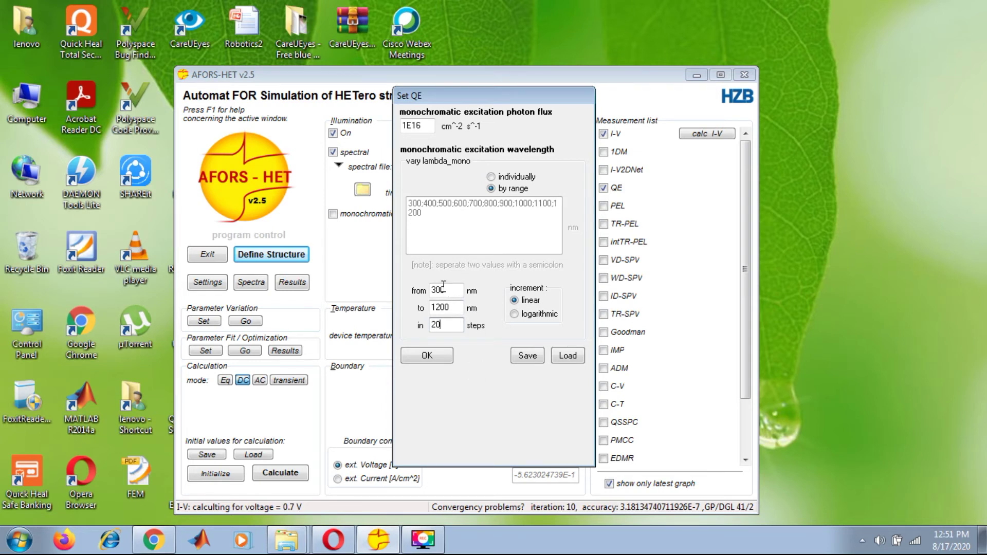
left_click(434, 360)
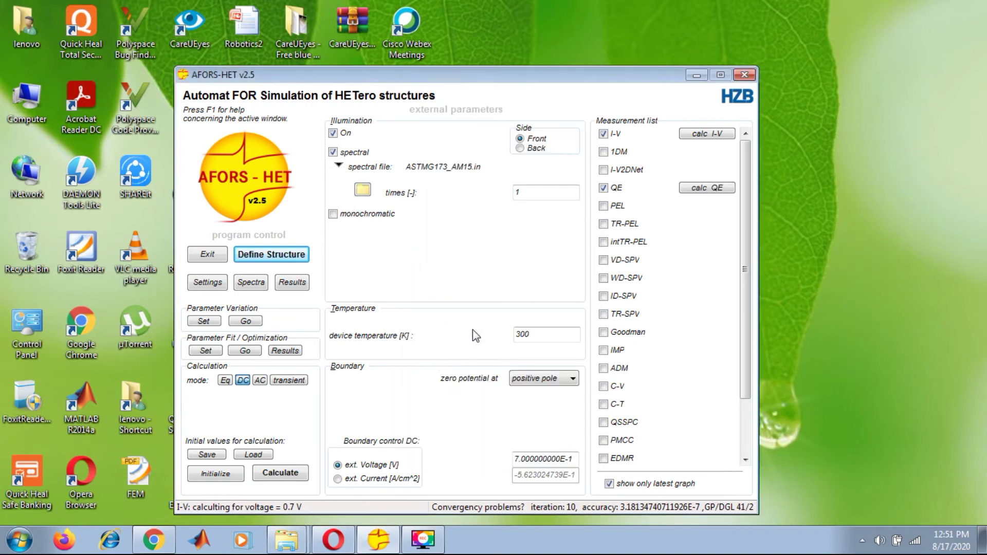
Calculate the QE measurement, enlarge the quantum efficiency graph and close the results.
left_click(697, 189)
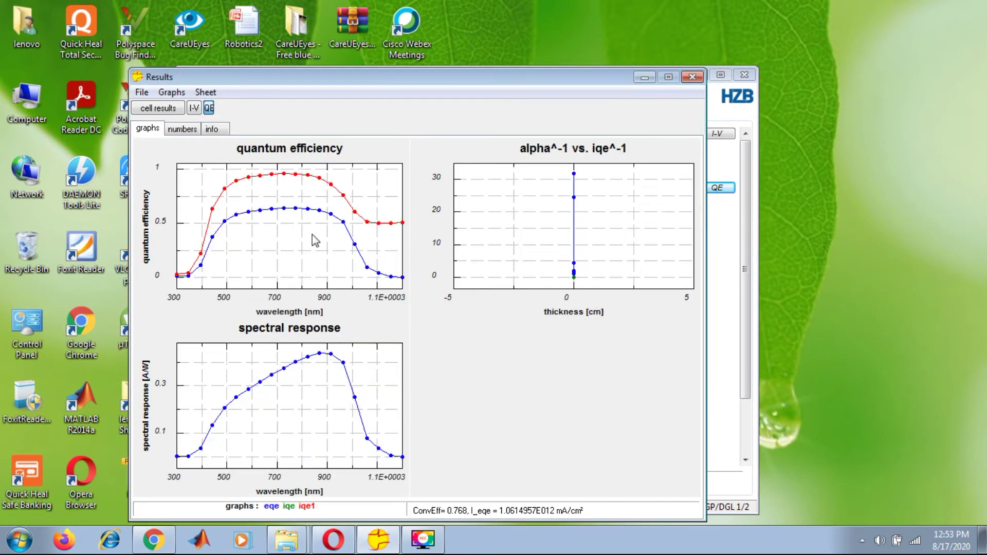
left_click(313, 234)
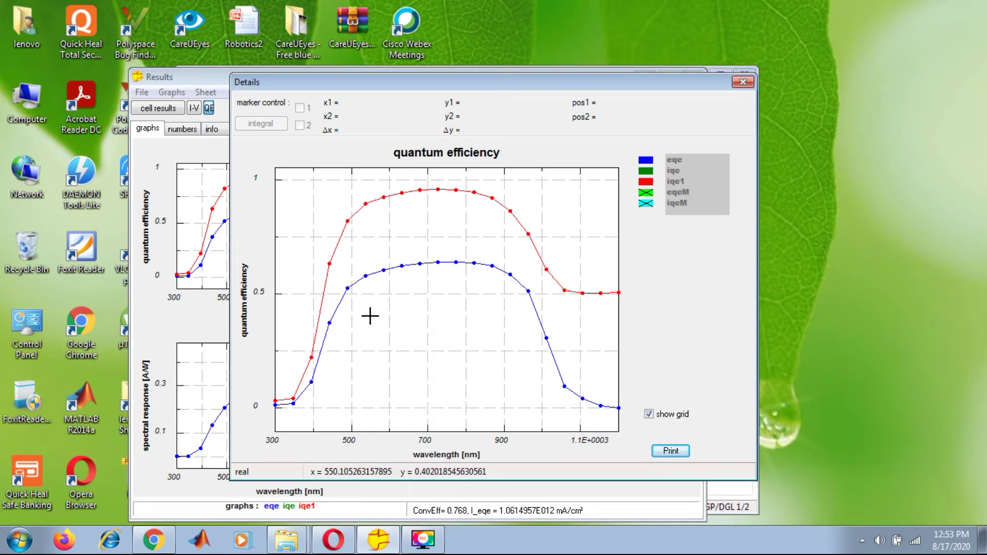
left_click(740, 83)
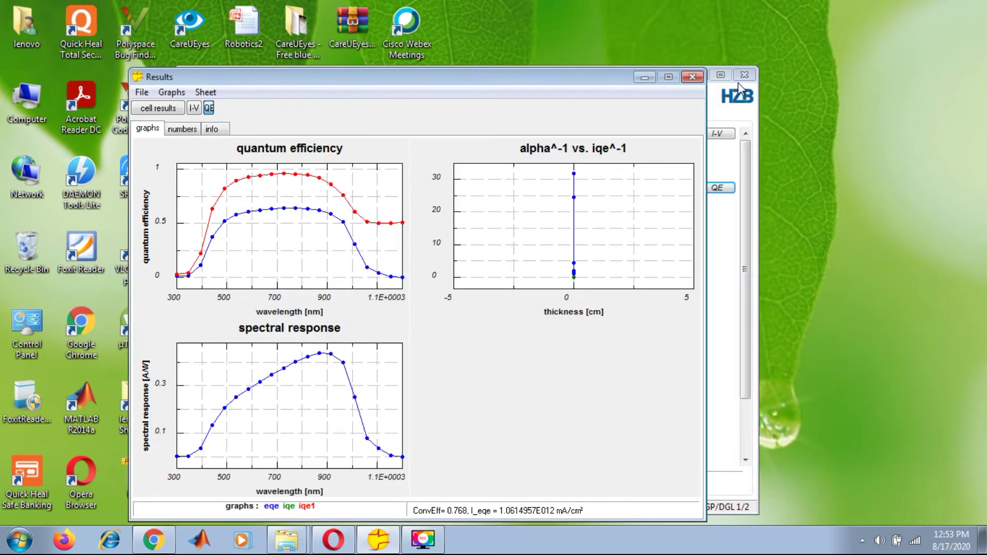
left_click(691, 78)
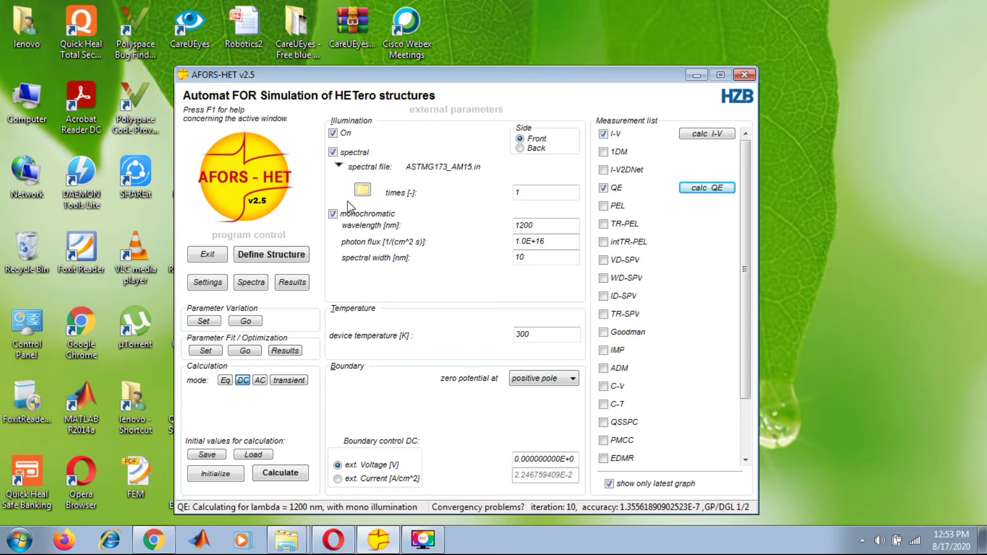
Reopen the results and review the cell, QE and I-V graphs, including the numeric I-V data.
left_click(292, 282)
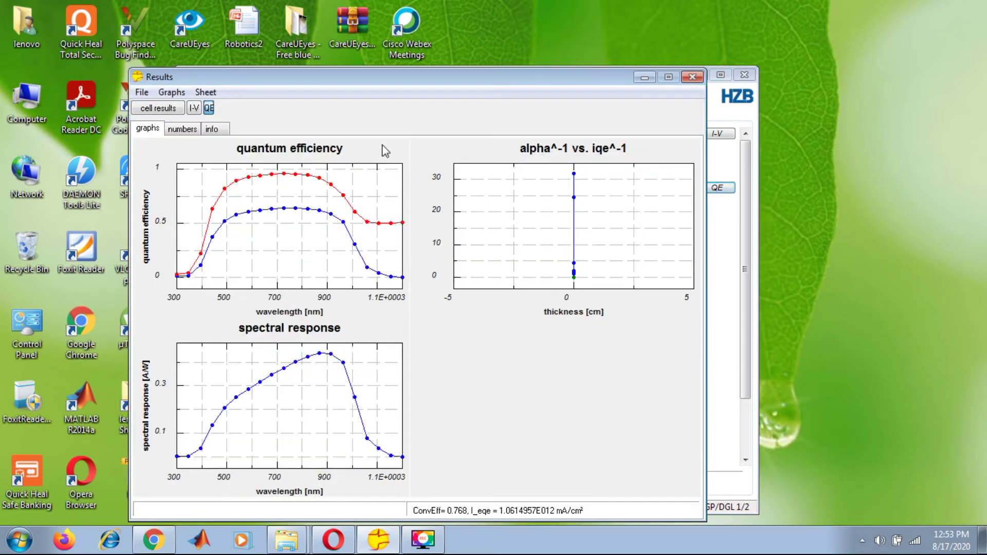
left_click(159, 109)
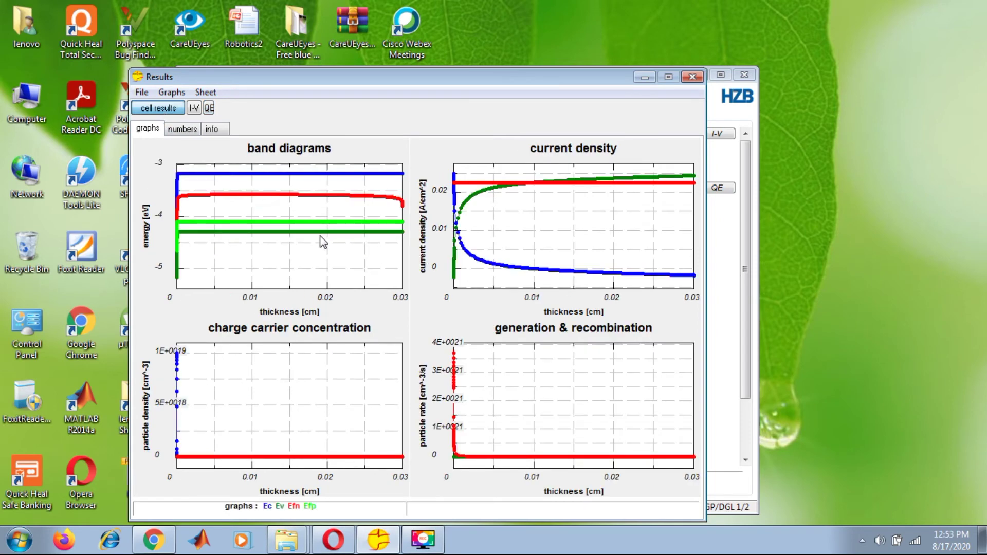
left_click(193, 110)
left_click(208, 108)
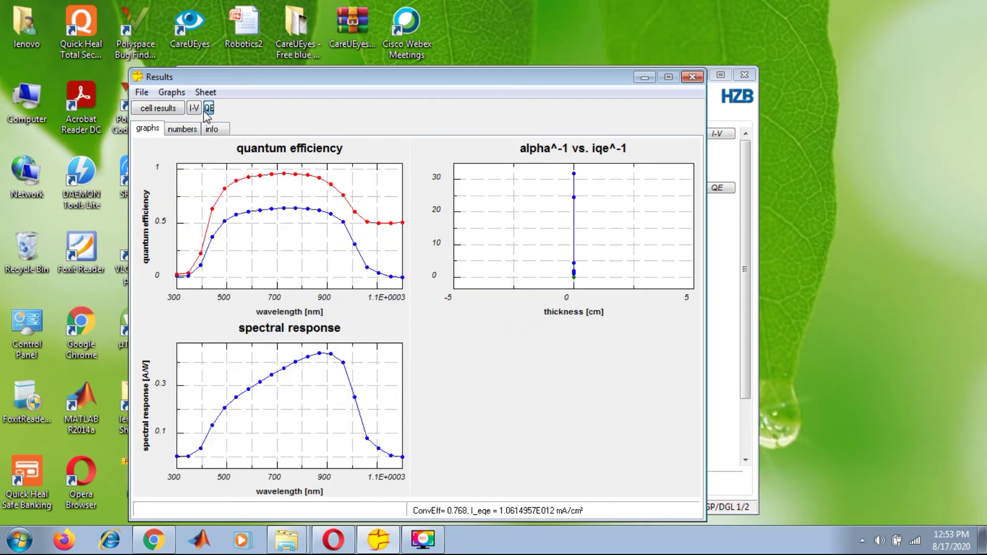
left_click(194, 109)
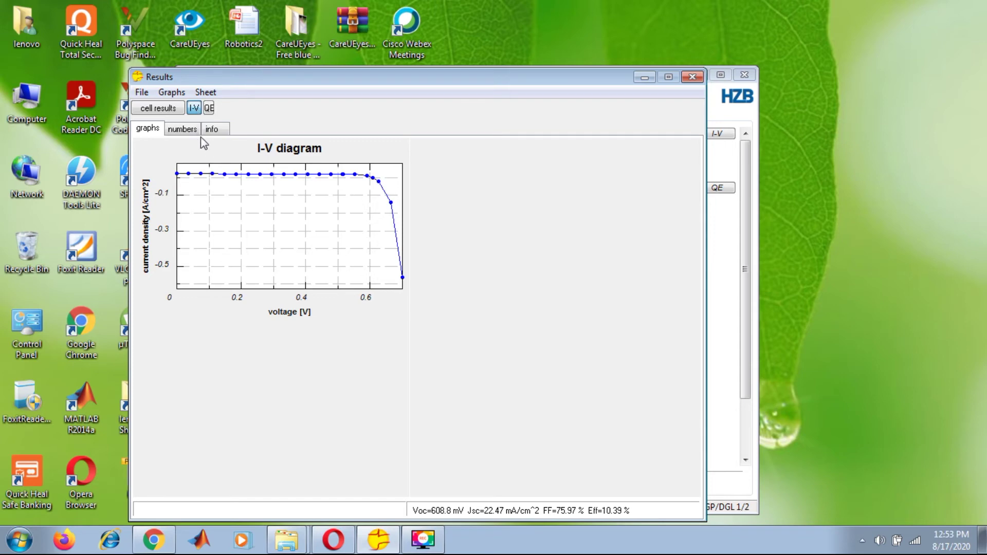
left_click(190, 130)
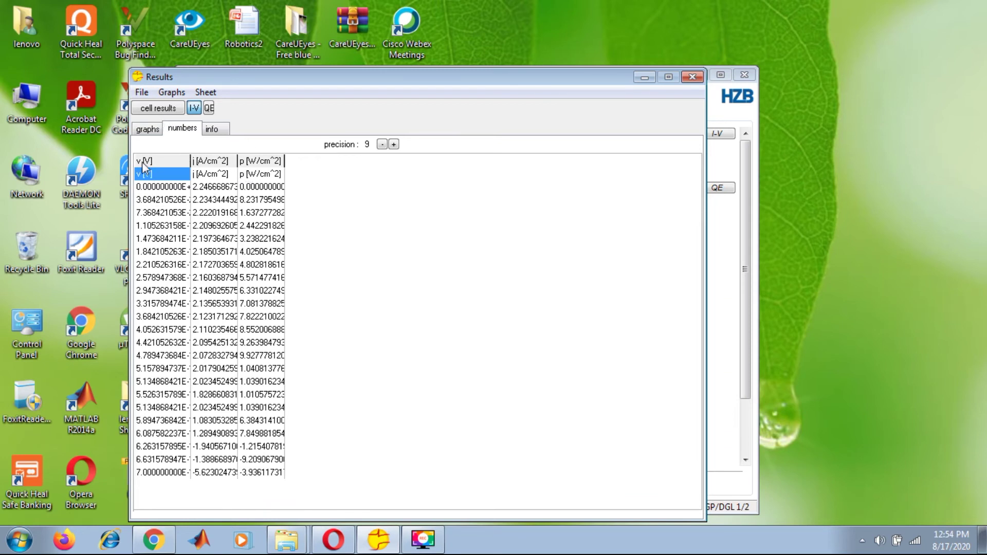
left_click(146, 130)
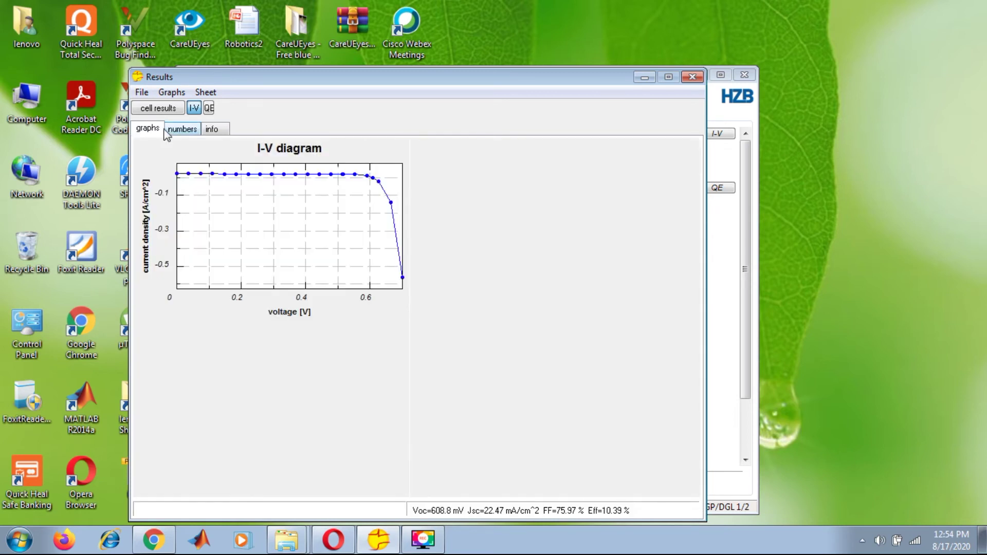
Look through the results' file options, enlarge the I-V diagram and view its print settings without printing.
left_click(143, 94)
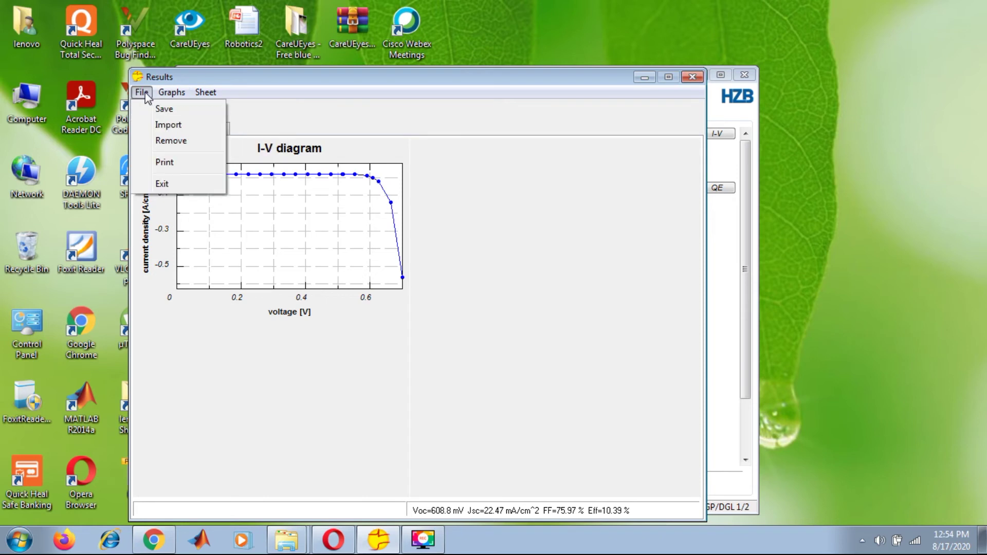
left_click(137, 92)
double_click(250, 223)
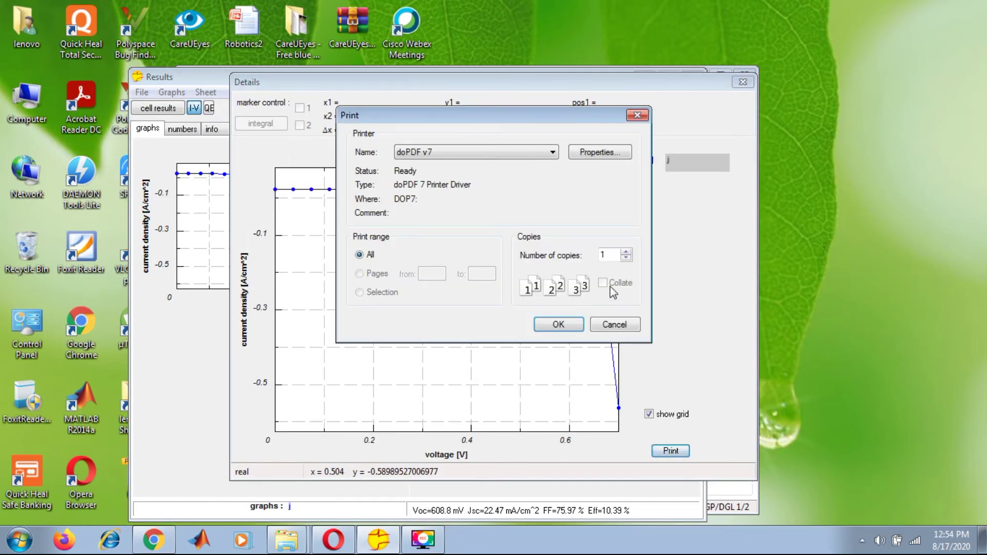
left_click(616, 324)
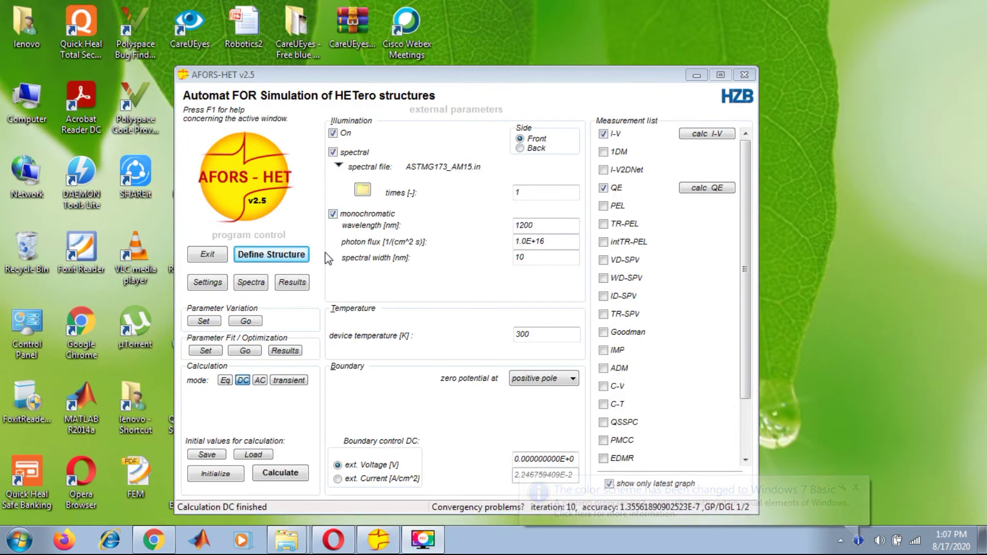
Set the numerical model of the interface between the N-type and P-type layers to Interface (thermionic emission).
left_click(295, 256)
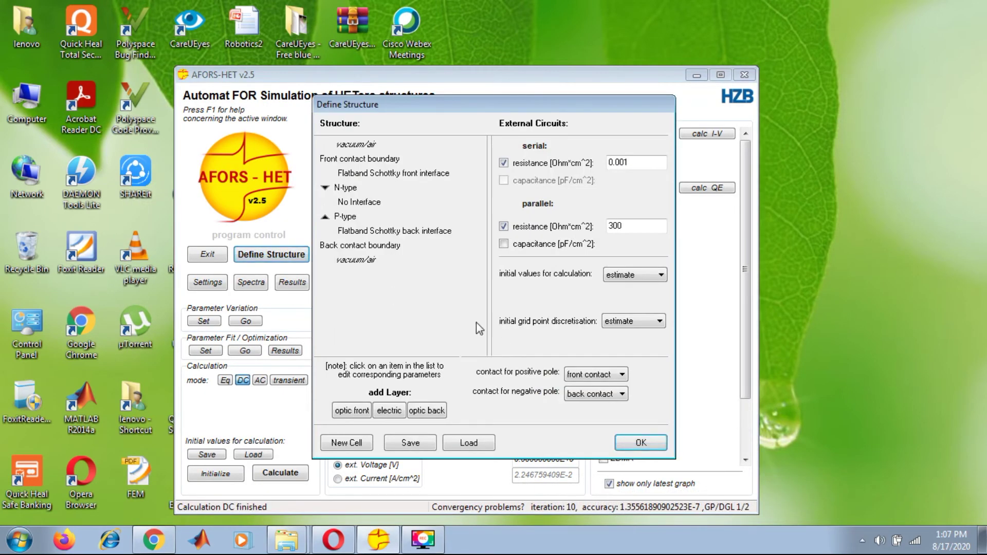
left_click(382, 200)
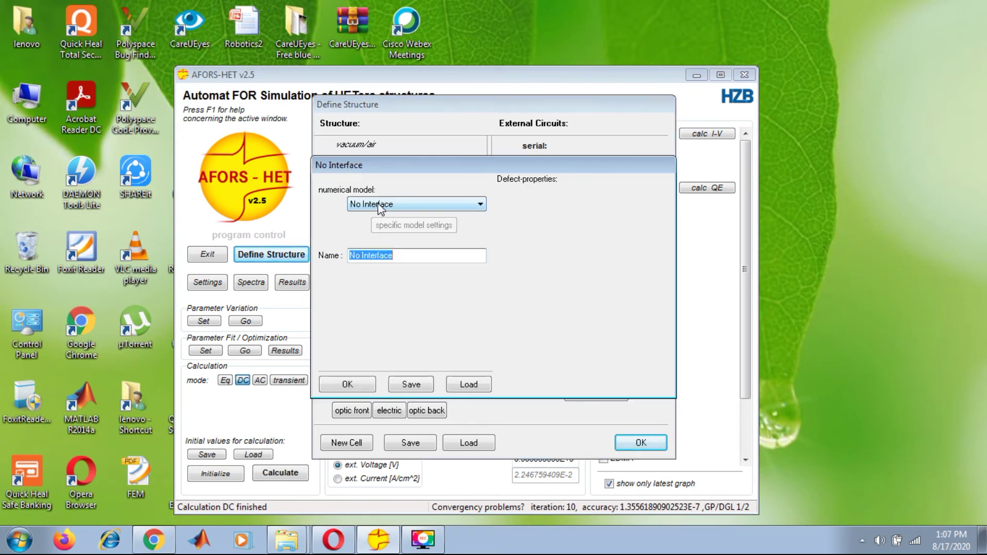
left_click(380, 204)
left_click(422, 240)
left_click(431, 198)
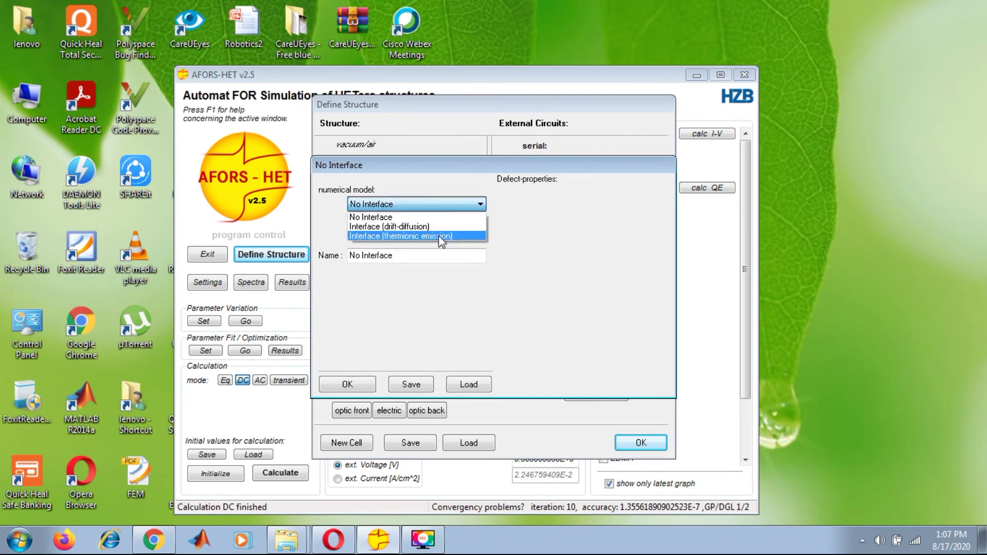
left_click(438, 235)
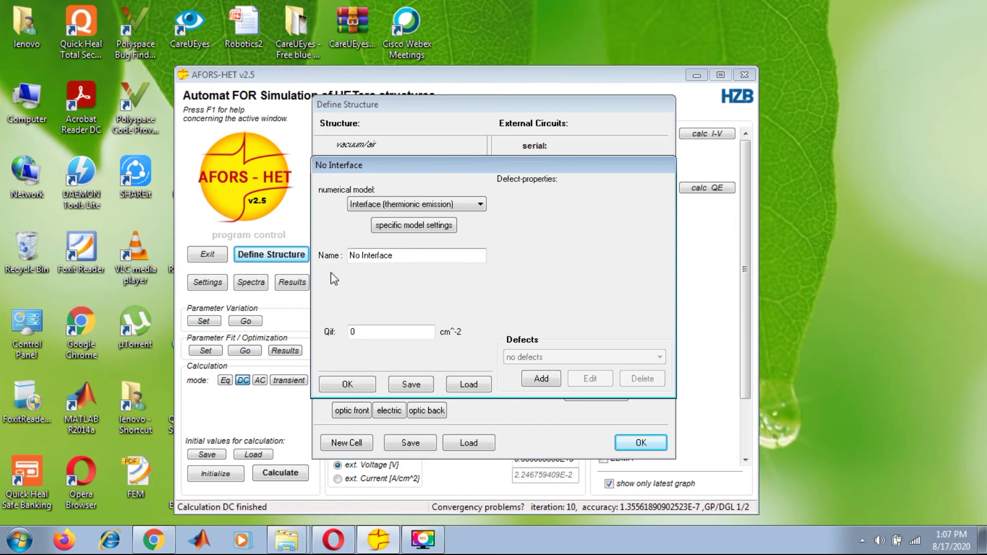
Activate tunneling at the hetero-interface in the interface's specific model settings and accept them.
left_click(444, 229)
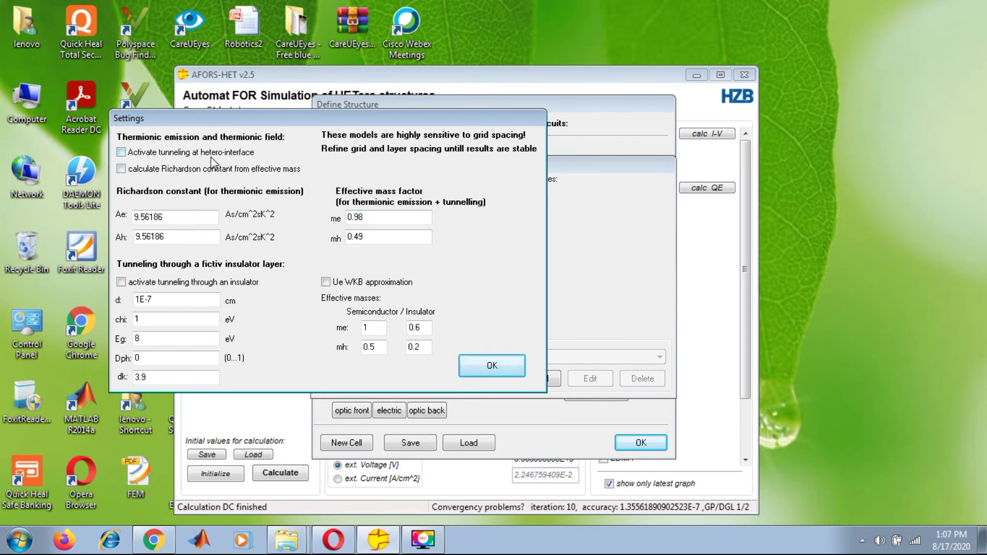
left_click_drag(308, 114, 374, 133)
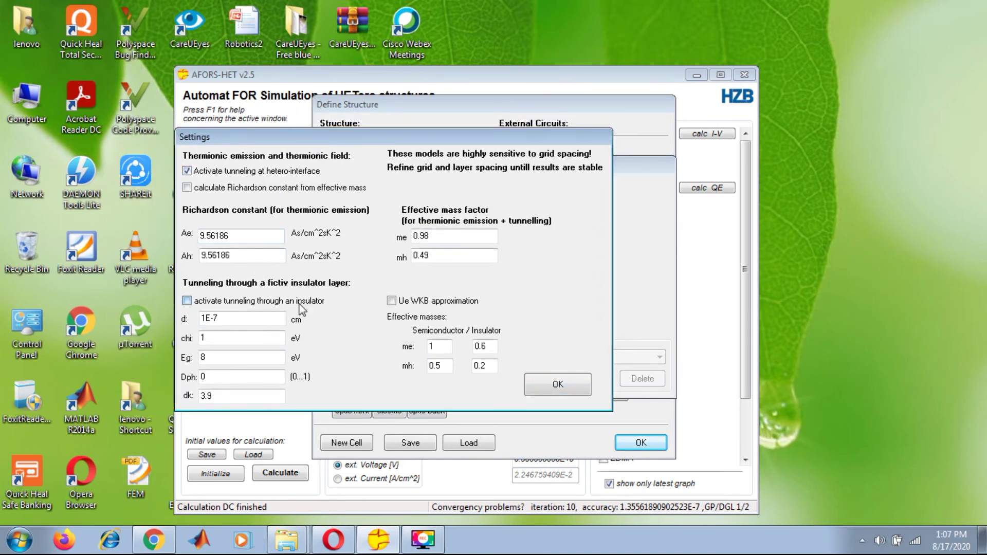
left_click(560, 385)
Add a defect with the default properties to the interface between the N-type and P-type layers and accept the interface.
left_click(542, 379)
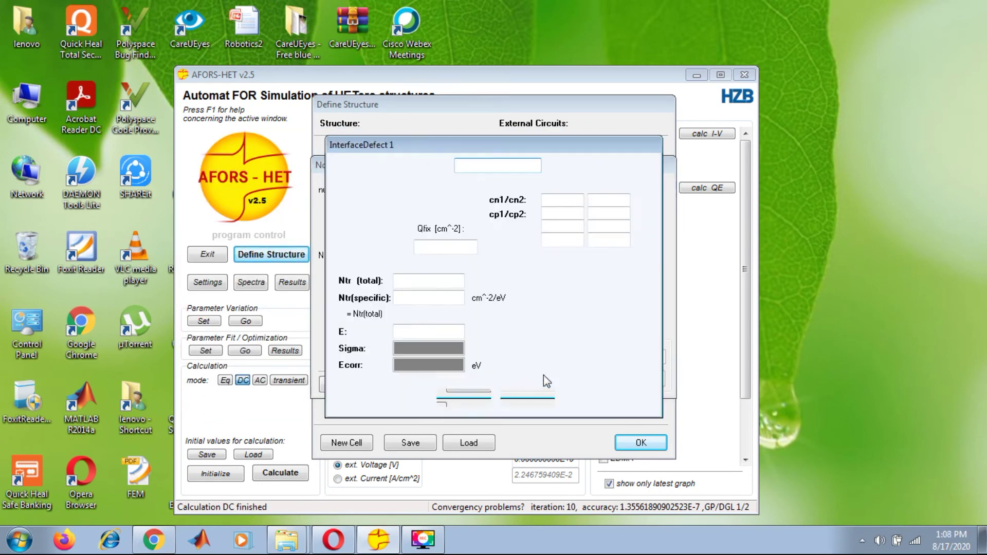
left_click(459, 397)
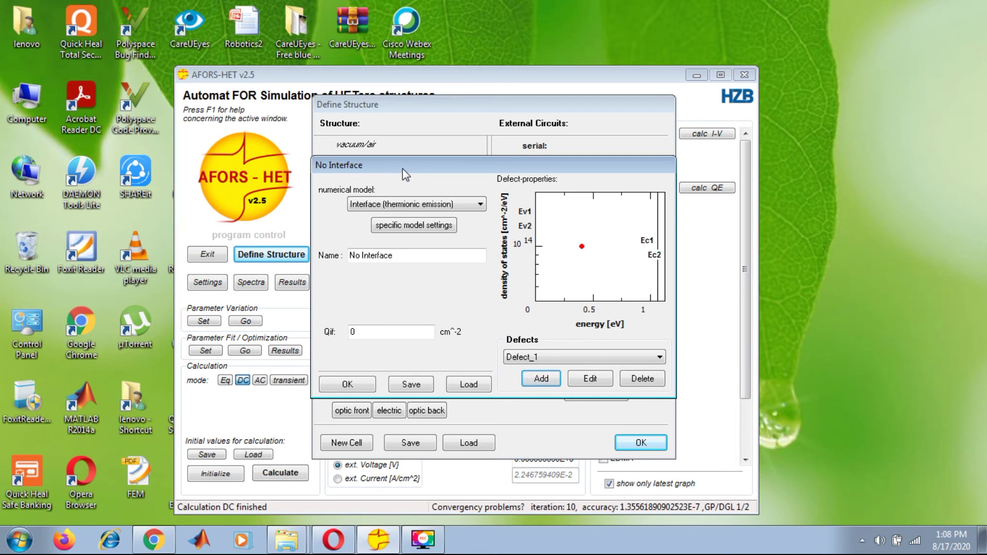
left_click(345, 383)
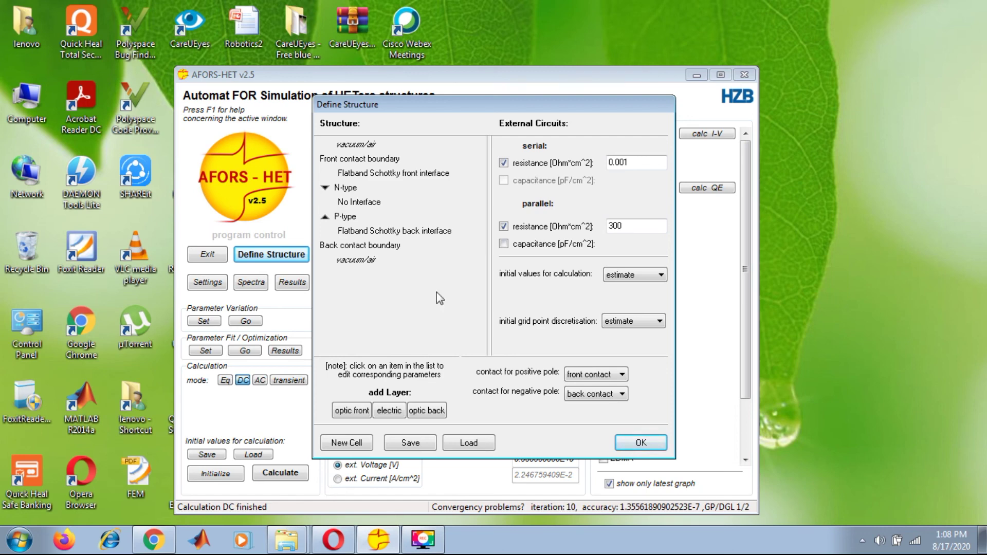
right_click(594, 541)
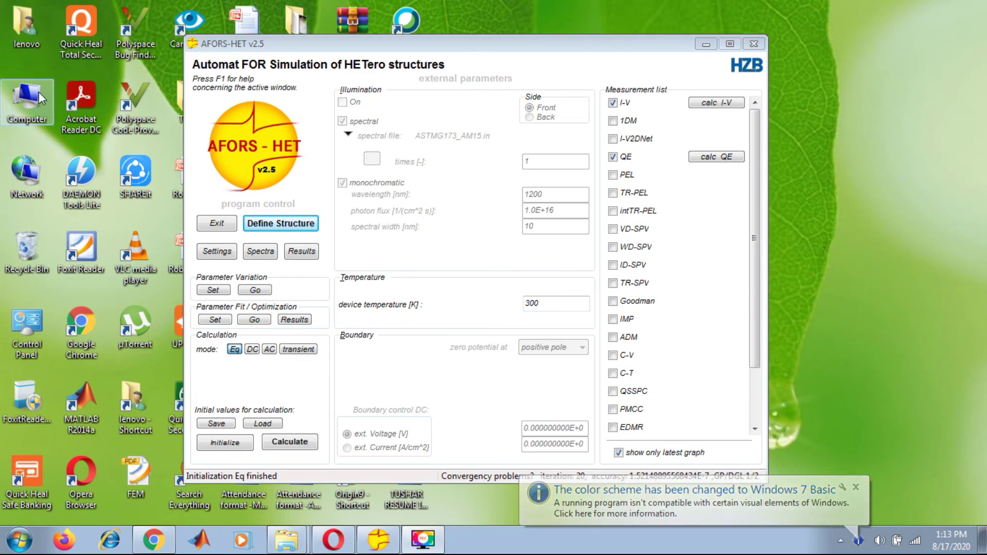
Browse in Windows Explorer to the Spectra folder inside C:\Program Files\AFORS-HET v2.5.
double_click(38, 91)
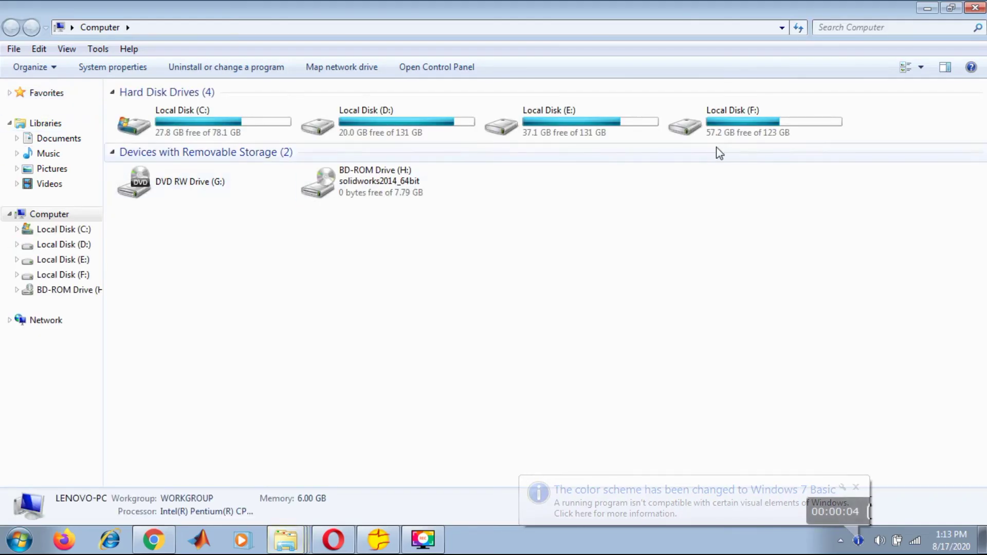
double_click(174, 132)
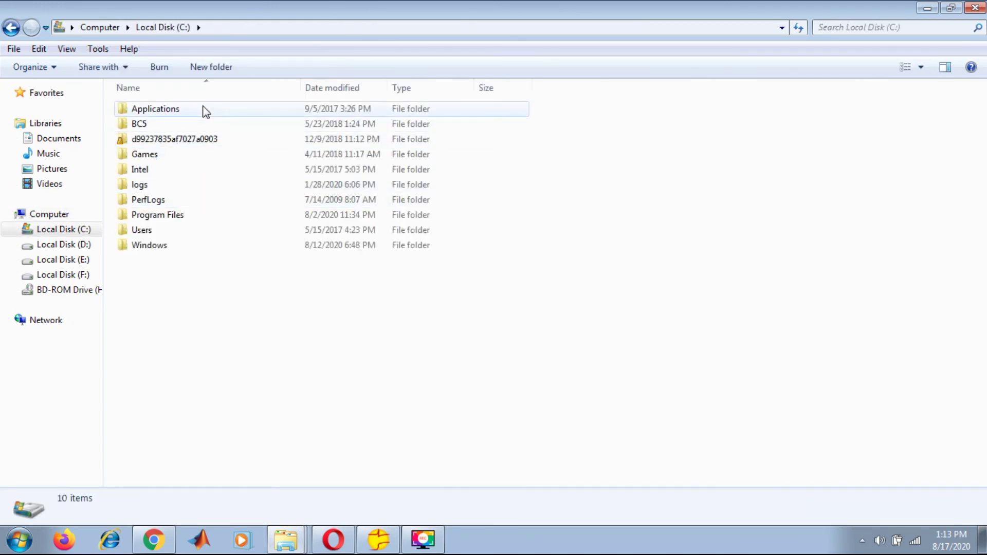
double_click(220, 220)
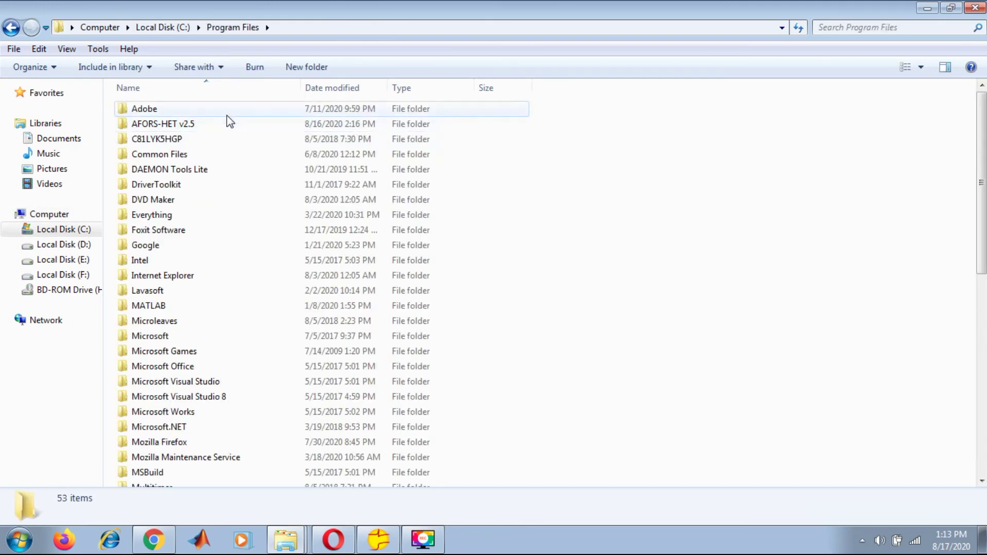
double_click(228, 126)
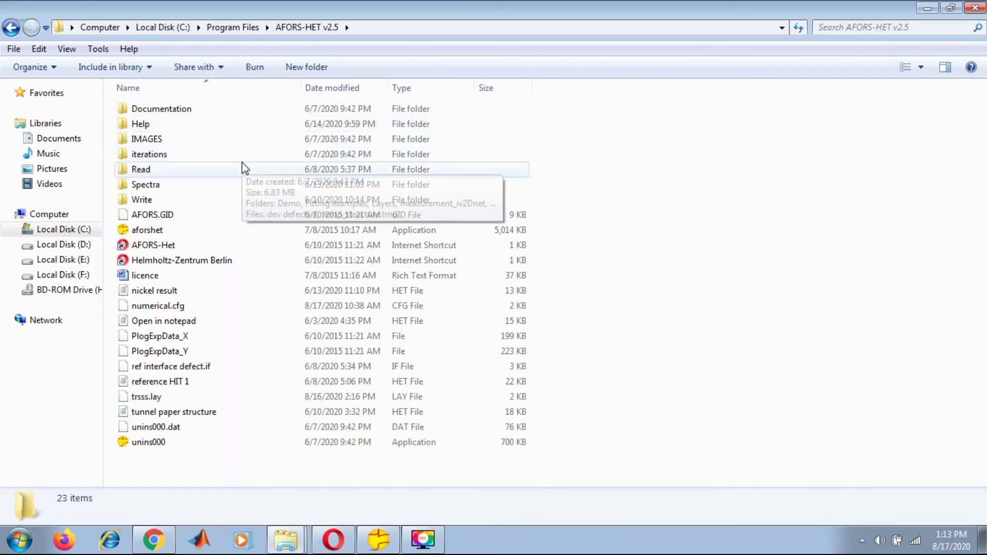
double_click(242, 183)
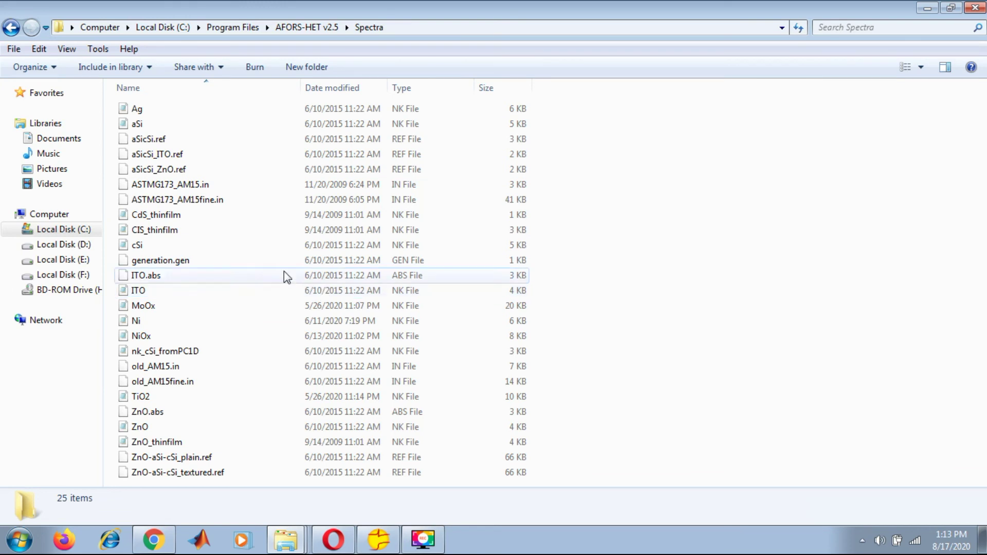
Examine the wavelength, n and k columns of the Ag NK file in Notepad, and close the file and its folder.
double_click(210, 110)
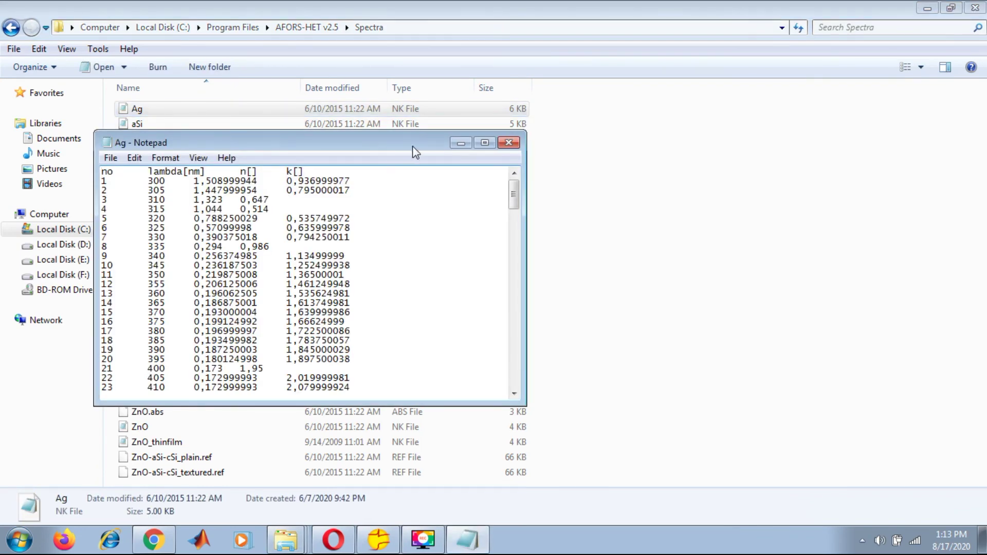
double_click(415, 148)
left_click(975, 5)
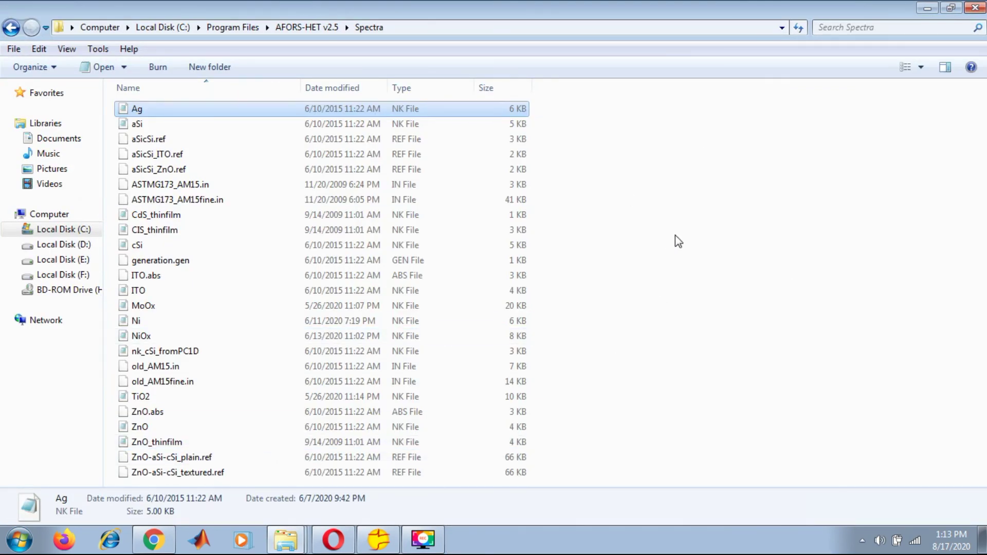
left_click(975, 8)
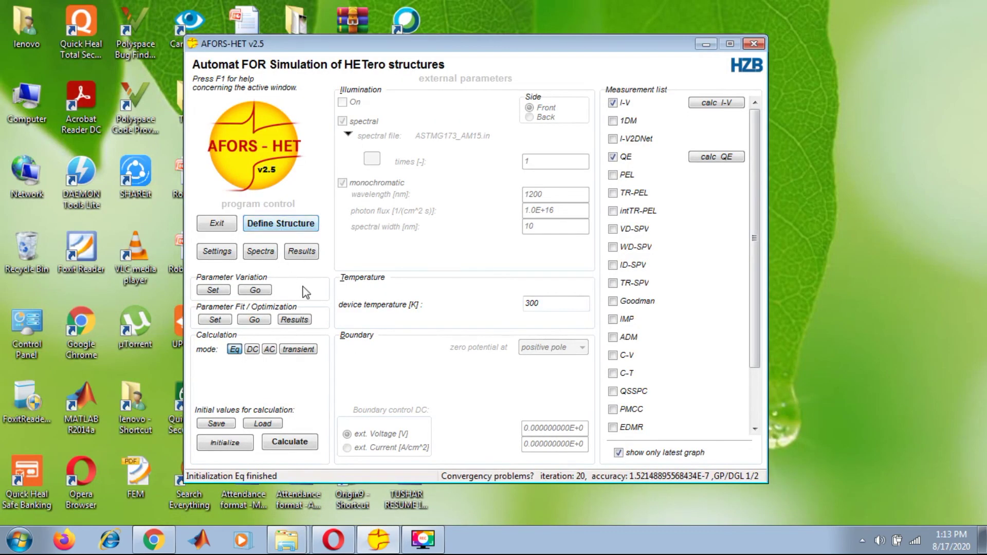